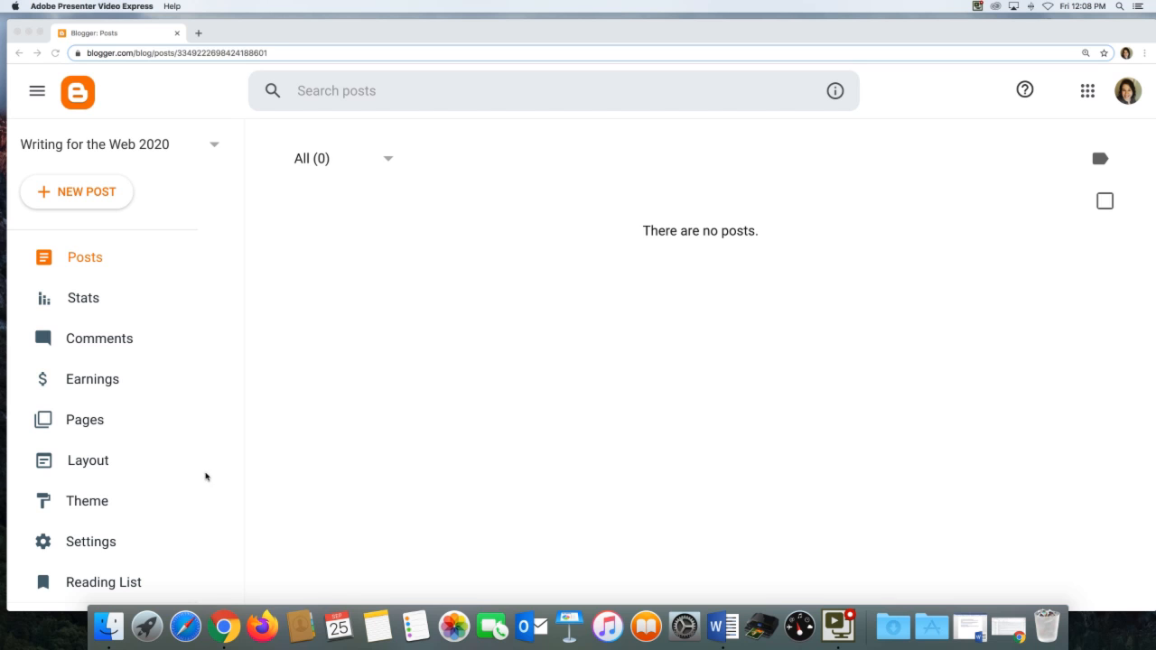
Set the blog's description to "Conversation starters, information, and discussions for W315" and save it.
click(88, 544)
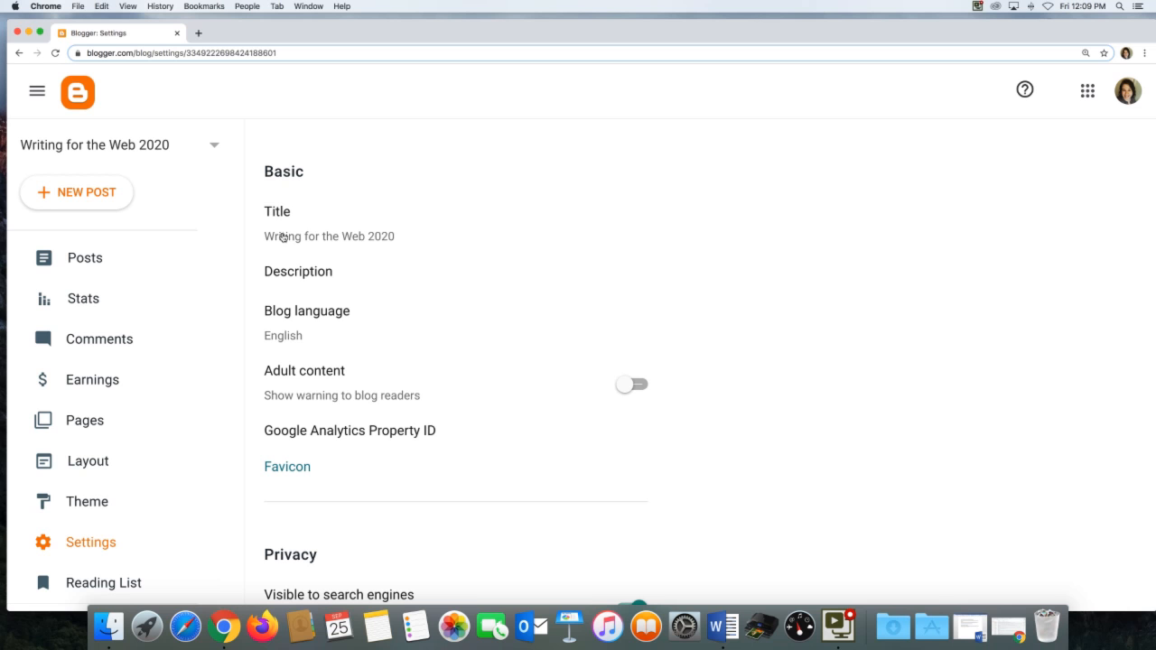
click(324, 242)
scroll(285, 274, down, 1)
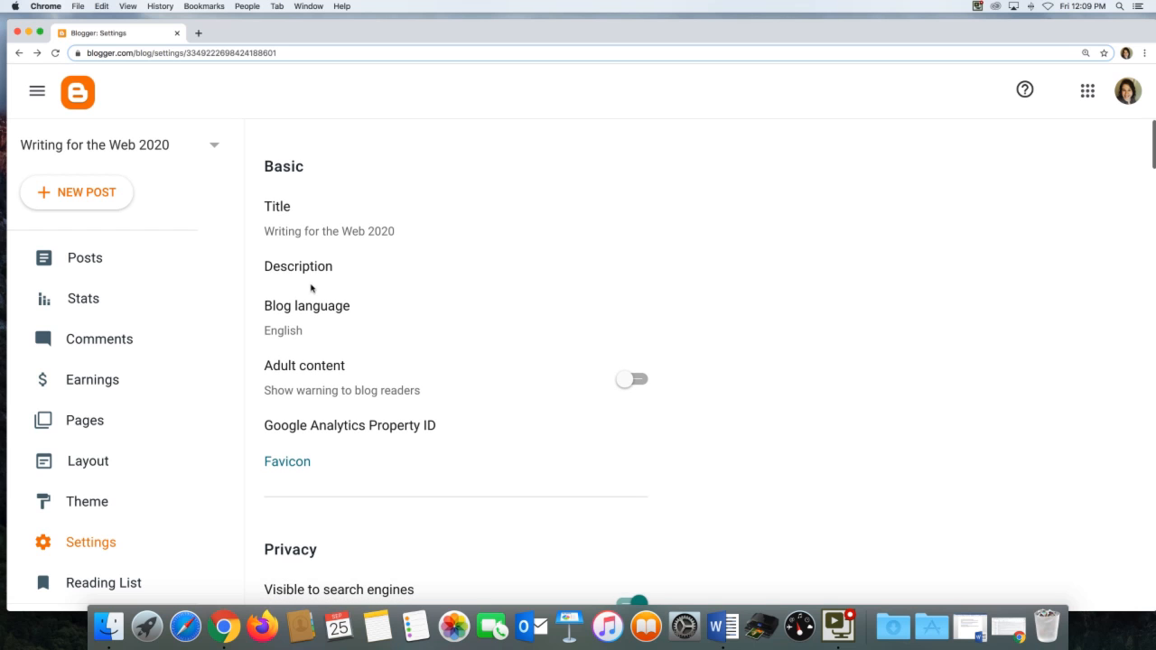
click(312, 285)
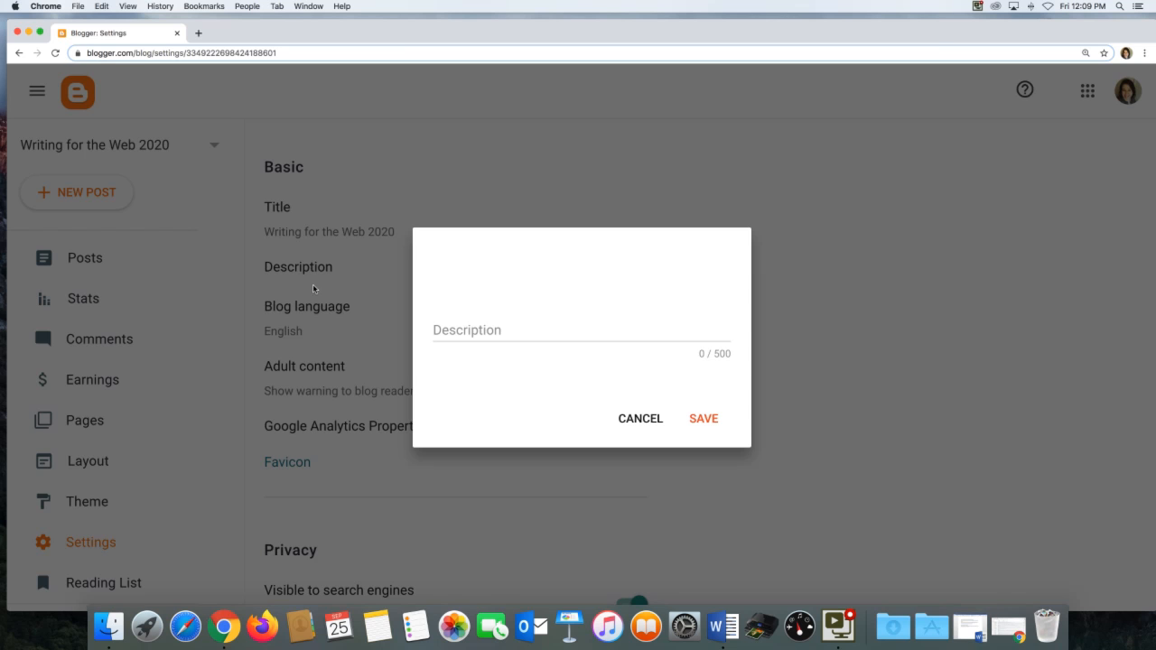
click(449, 329)
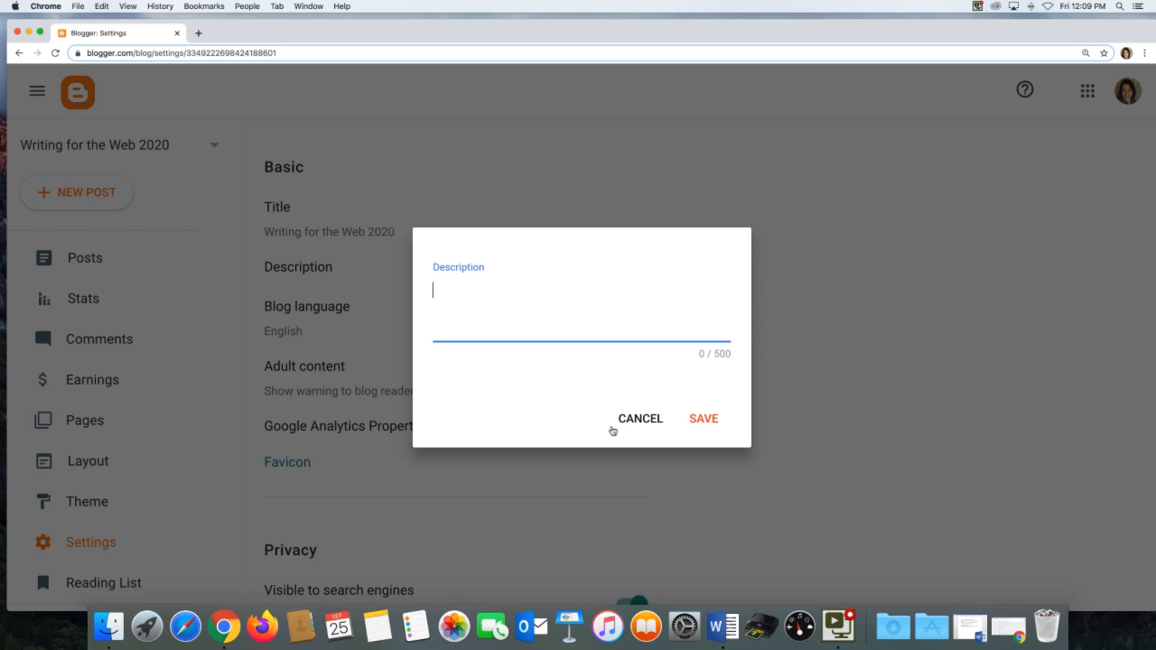
text(Conversation s)
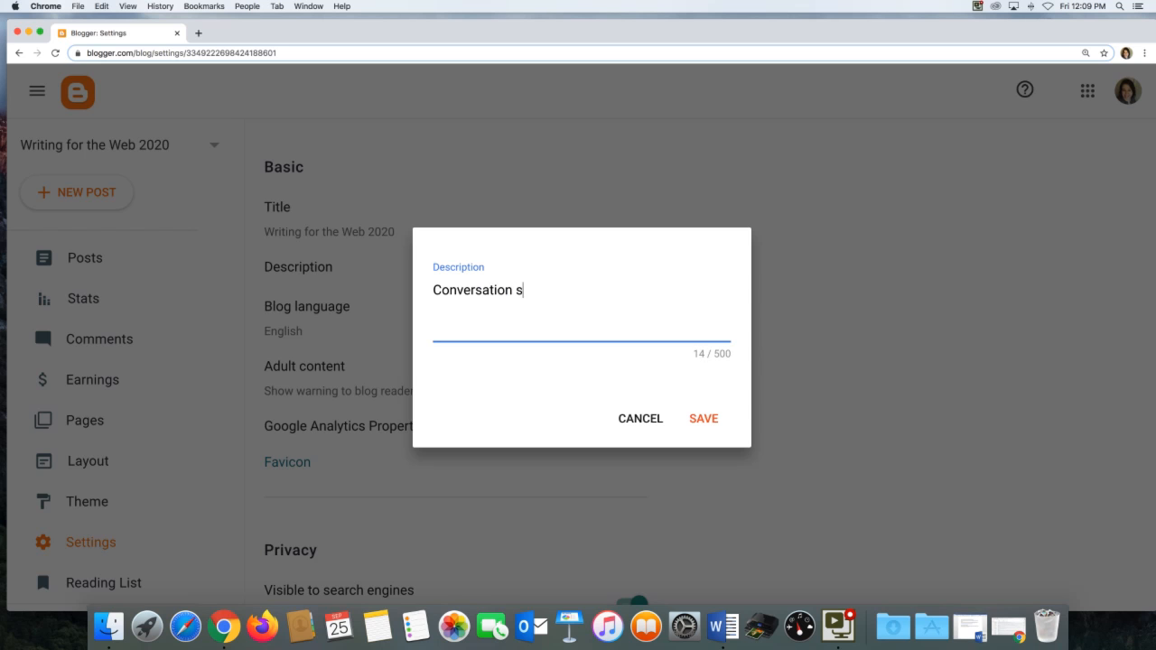
text(tarters, information, and dis)
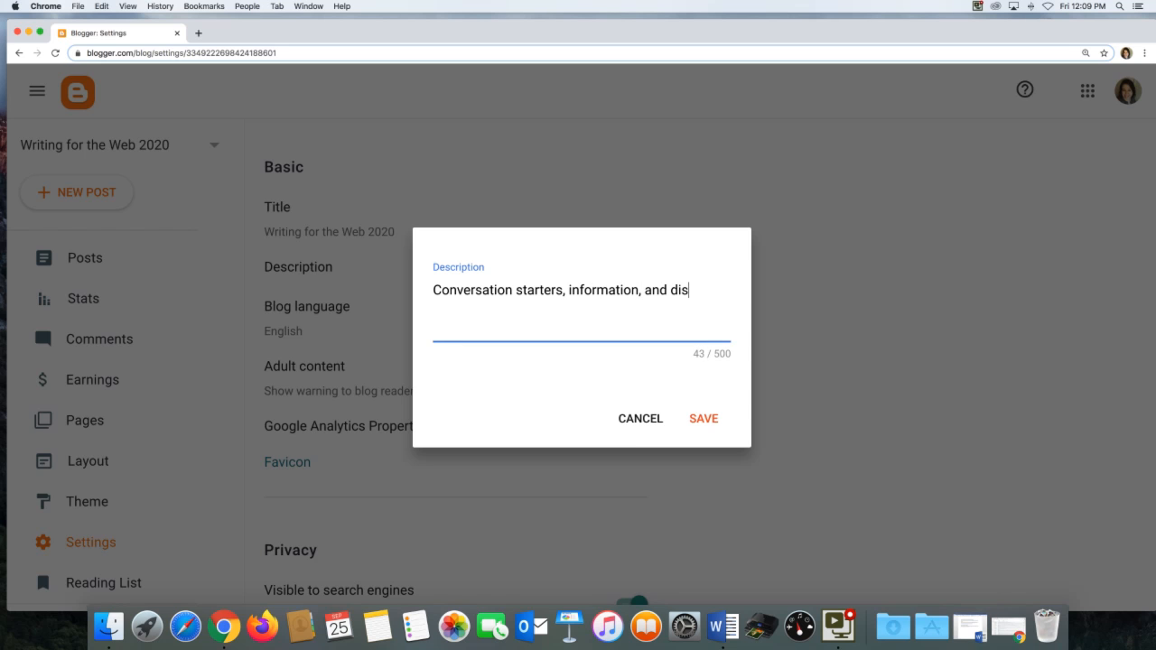
text(cussions fo)
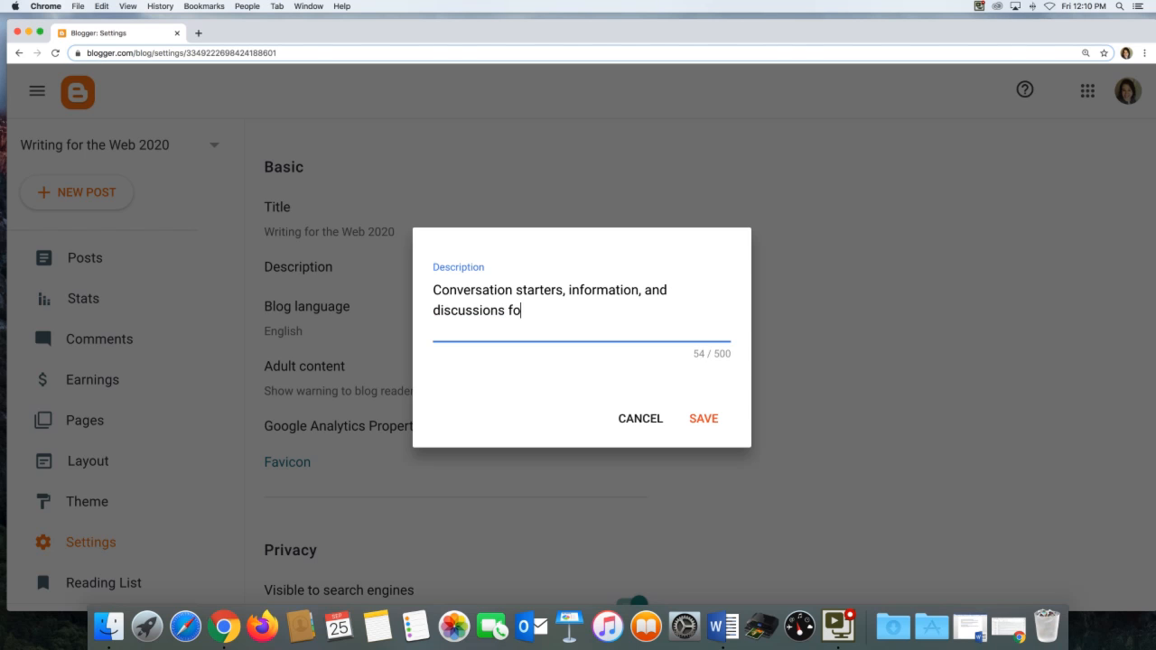
text(r W315)
click(705, 418)
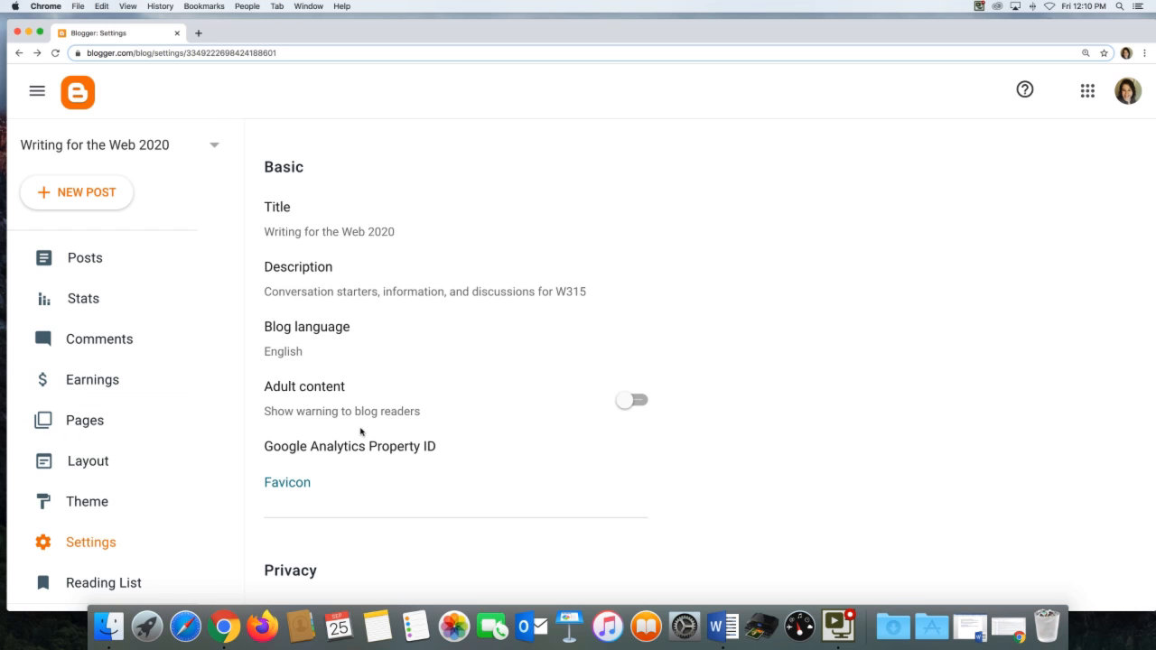
Open the user profile editor from the bottom of the blog settings.
scroll(361, 432, down, 15)
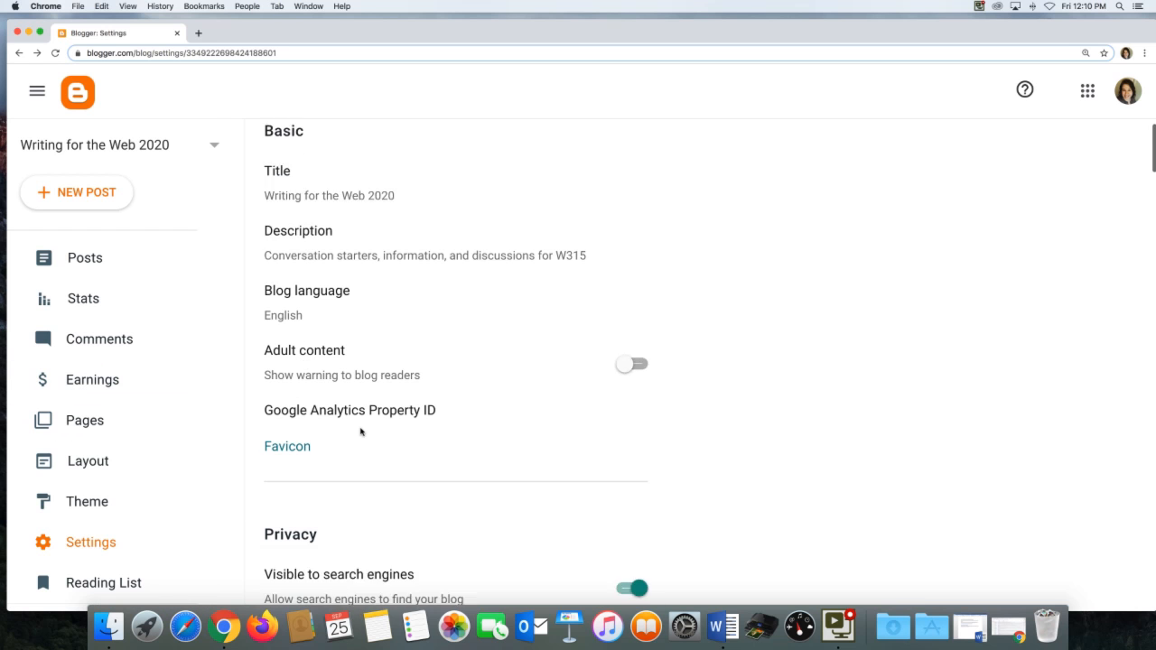
scroll(361, 432, down, 15)
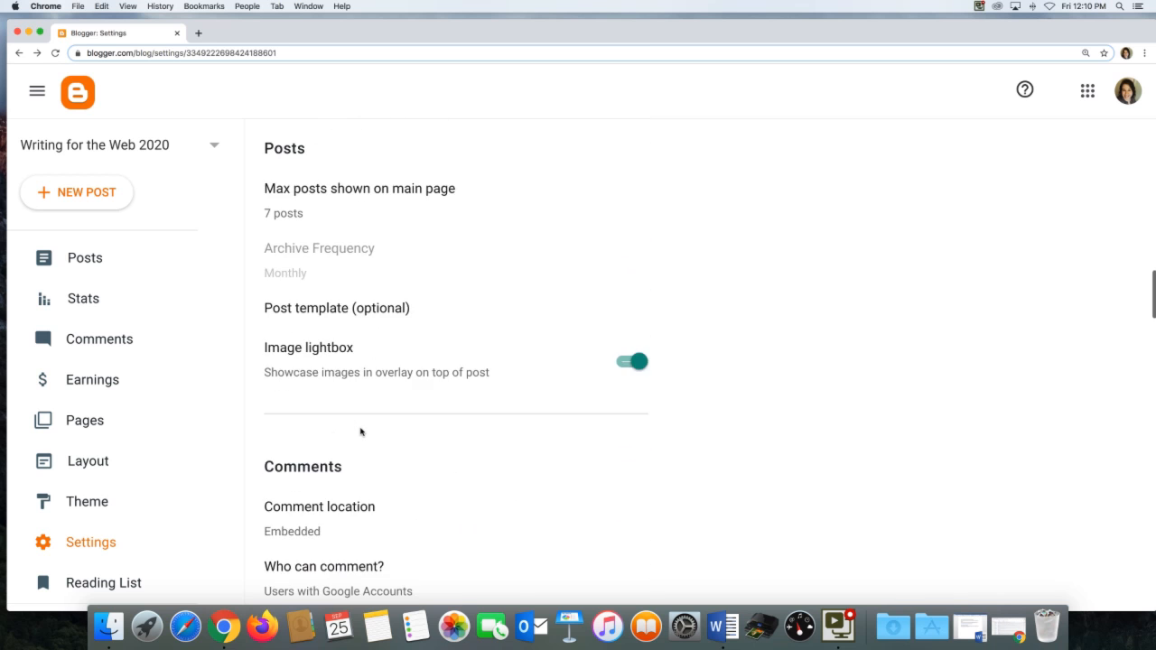
scroll(361, 432, down, 15)
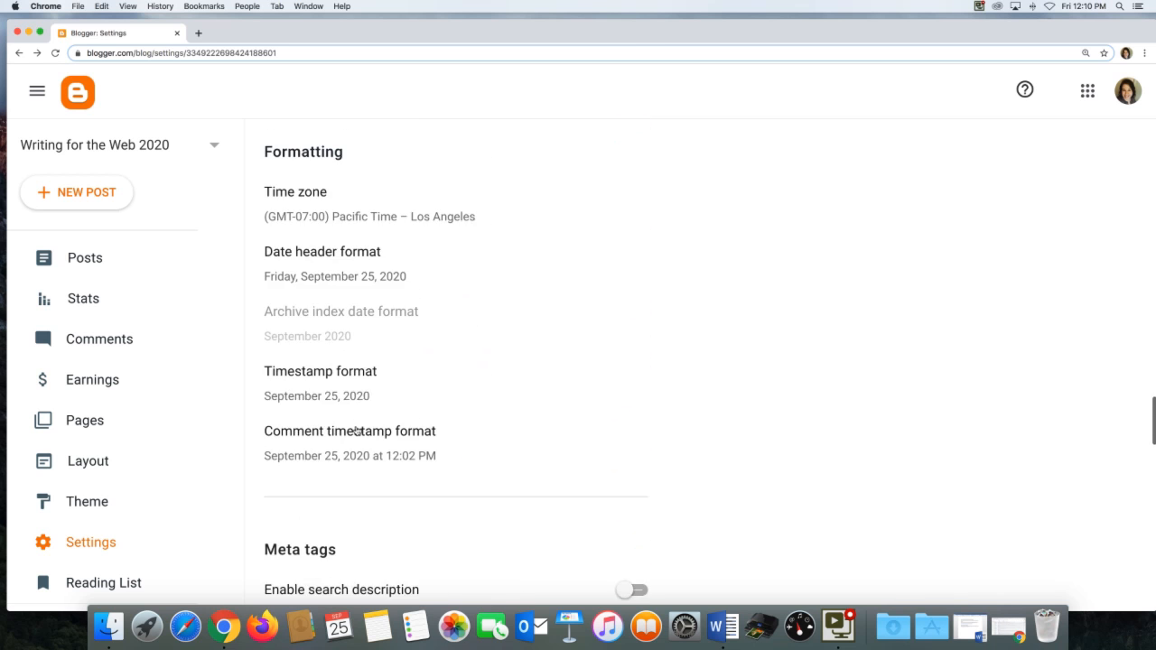
scroll(360, 432, down, 15)
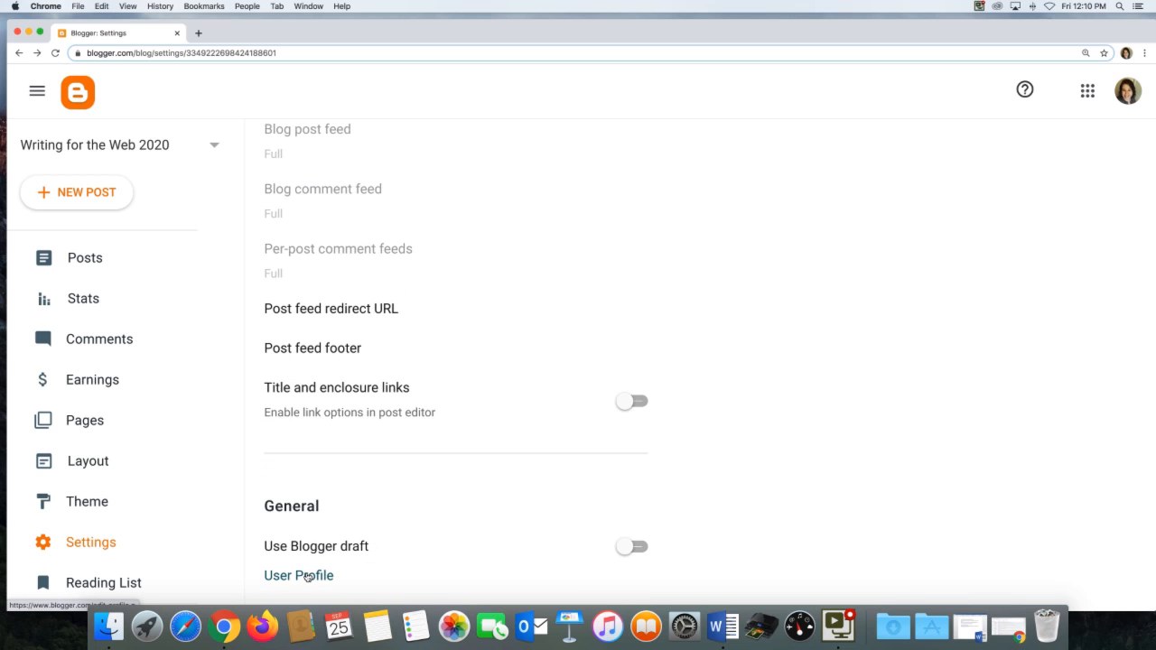
click(307, 576)
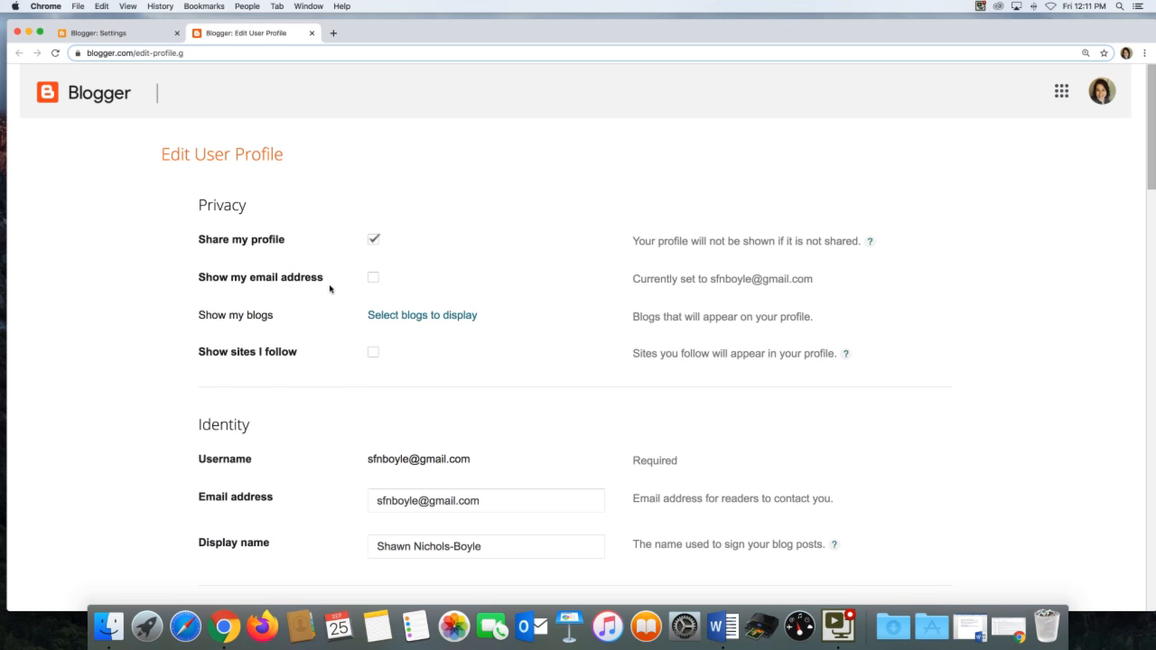
Review the user profile fields, from privacy and identity down to location, work and additional information.
scroll(388, 380, down, 1)
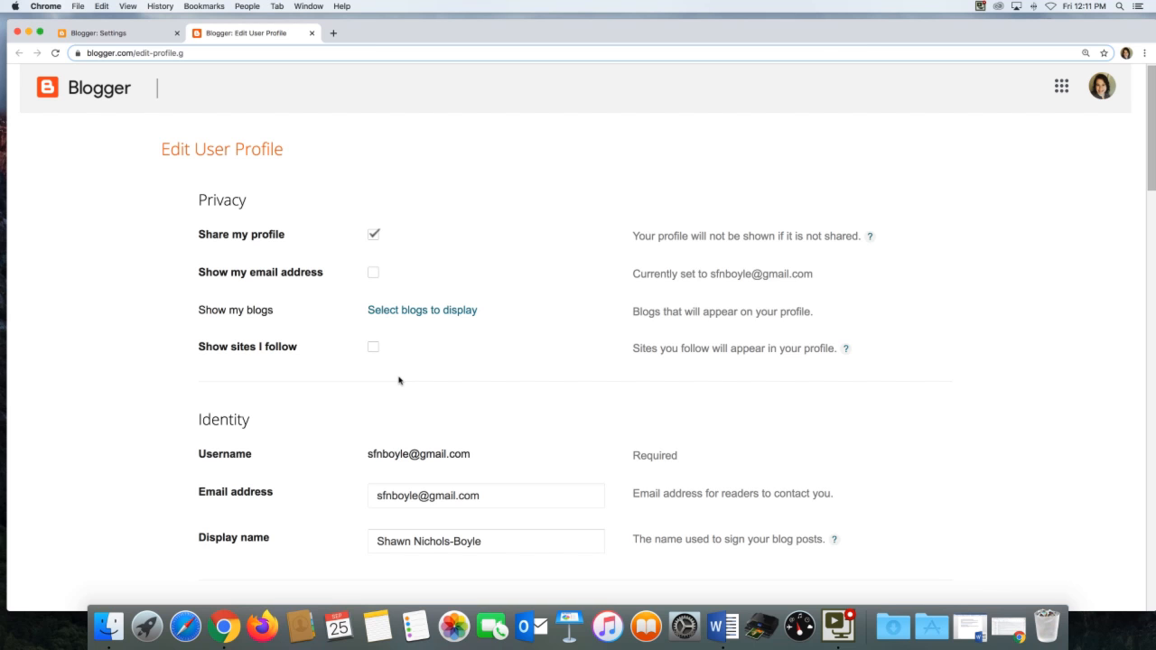
scroll(398, 380, down, 3)
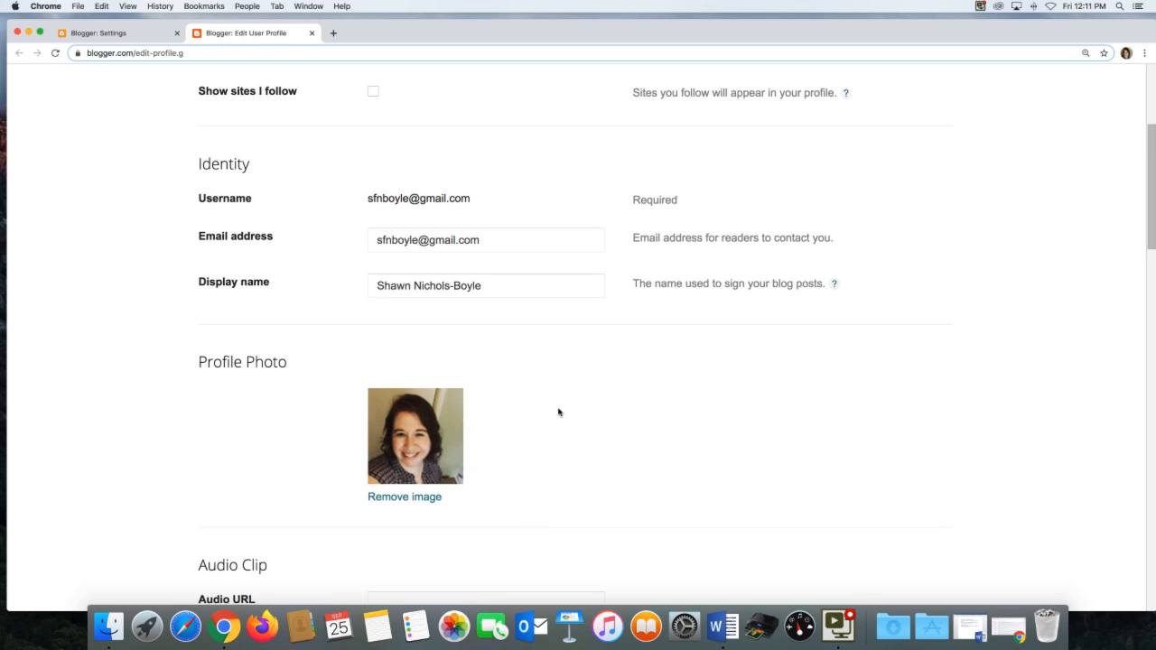
scroll(559, 412, down, 10)
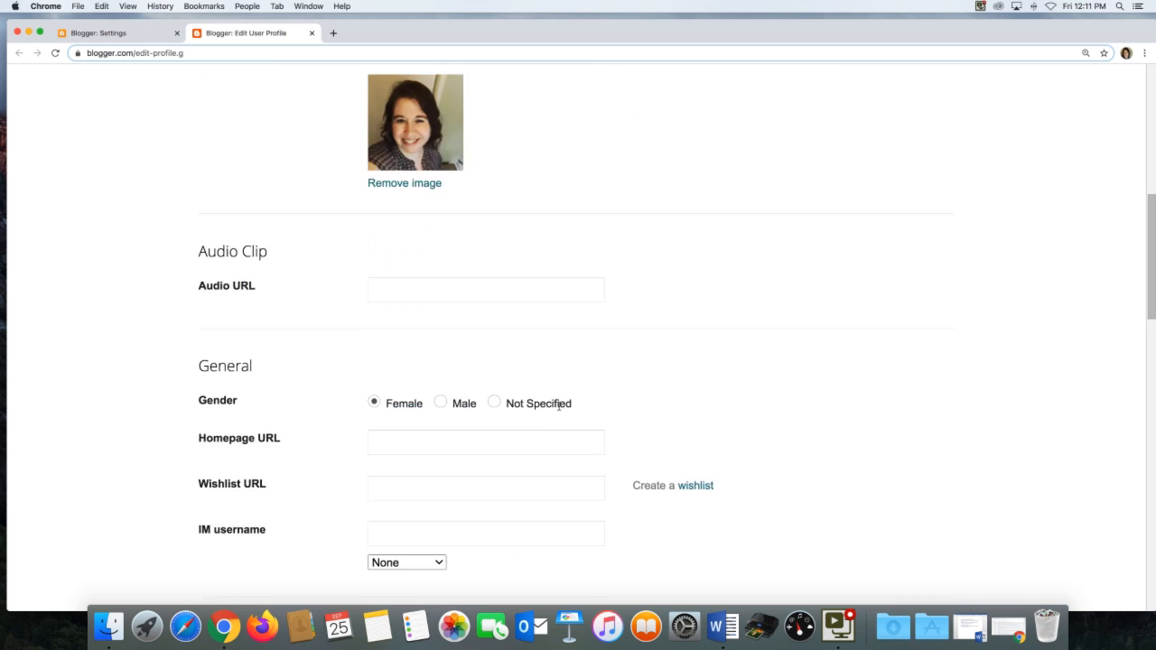
scroll(559, 412, down, 3)
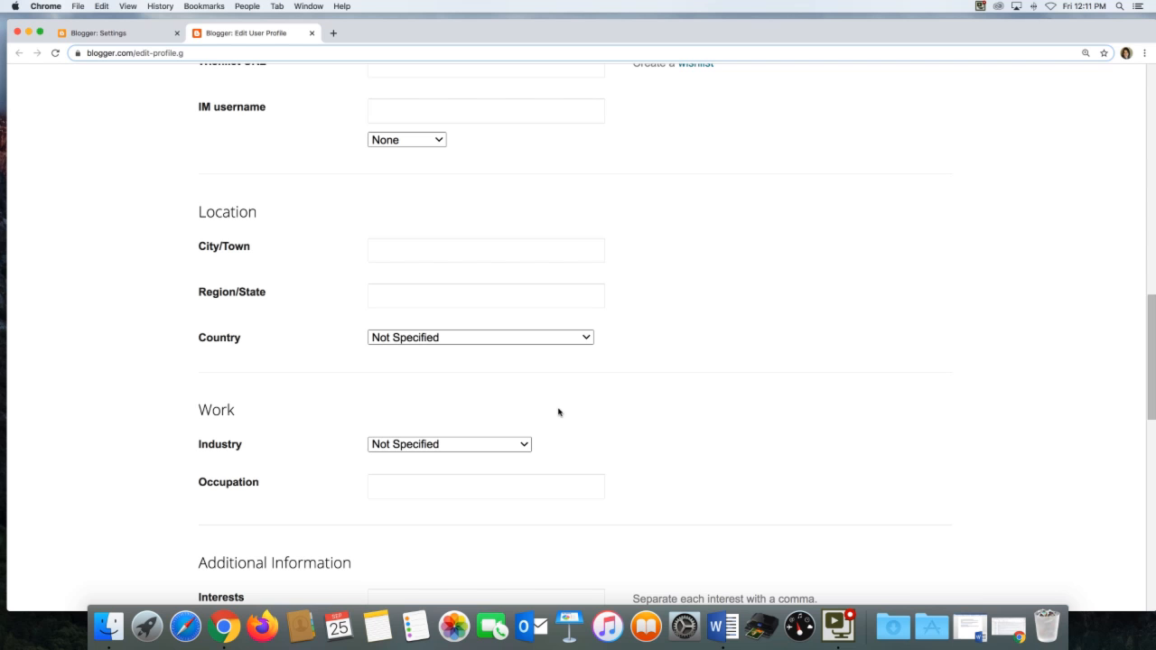
scroll(558, 412, down, 1)
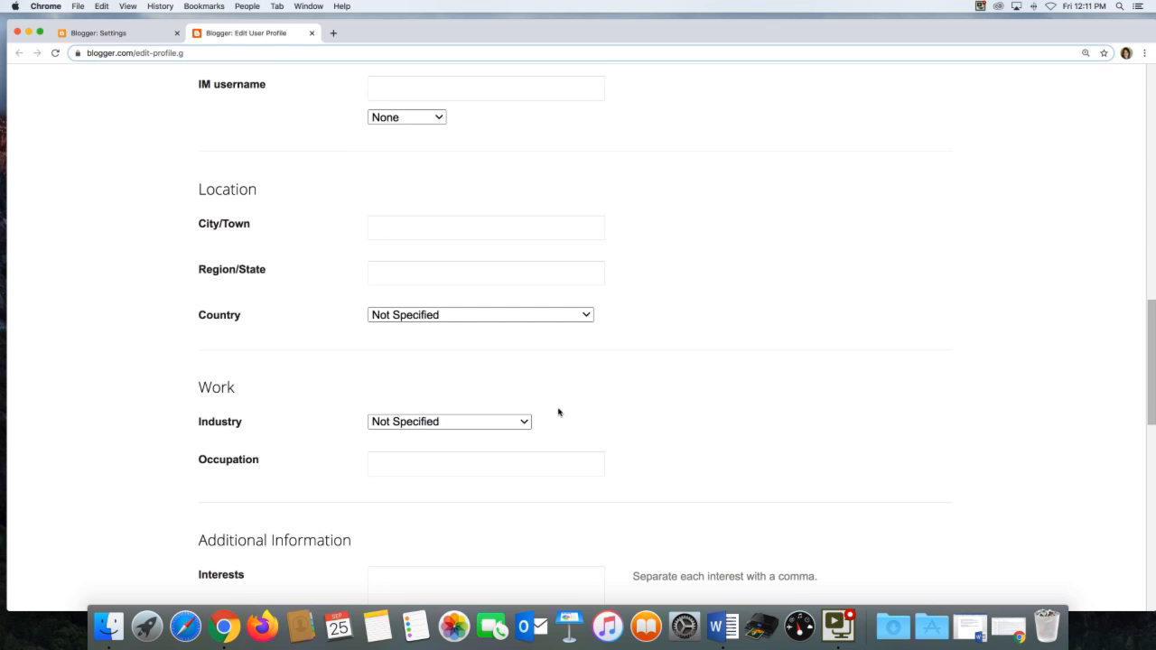
scroll(559, 411, down, 2)
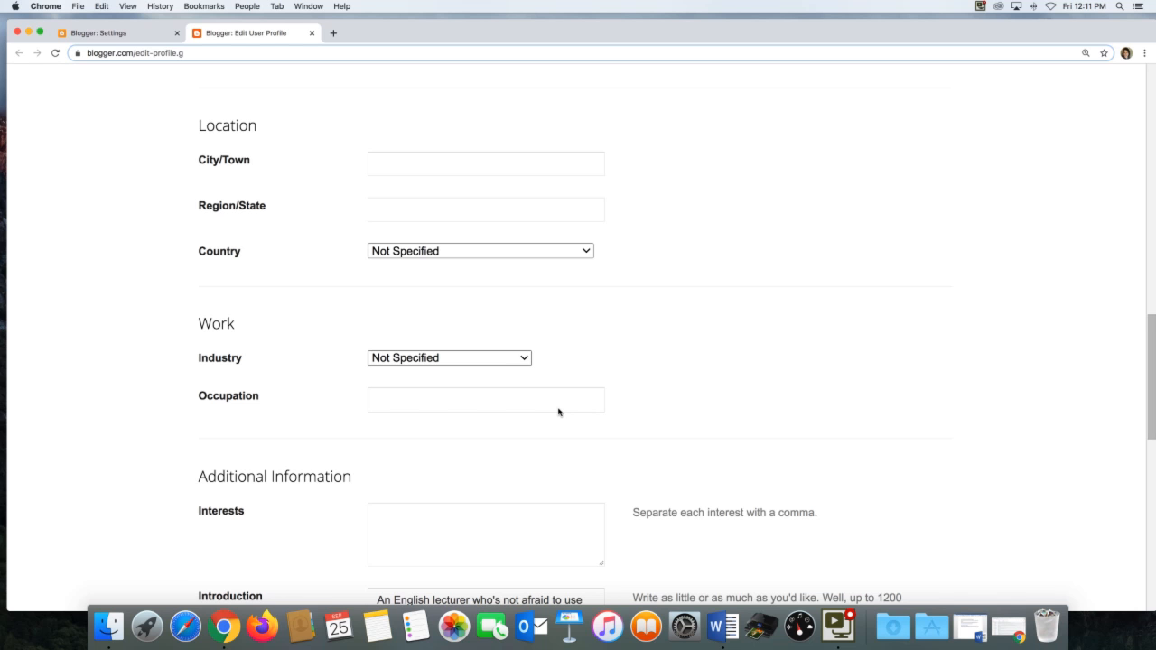
scroll(558, 412, down, 10)
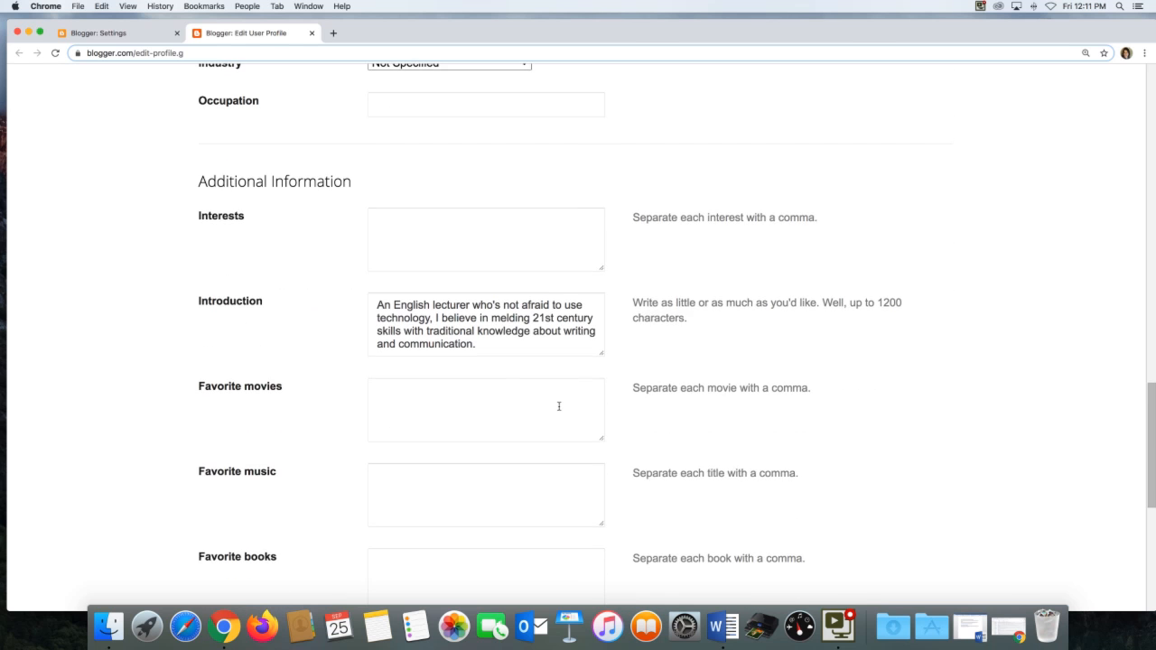
scroll(558, 406, down, 1)
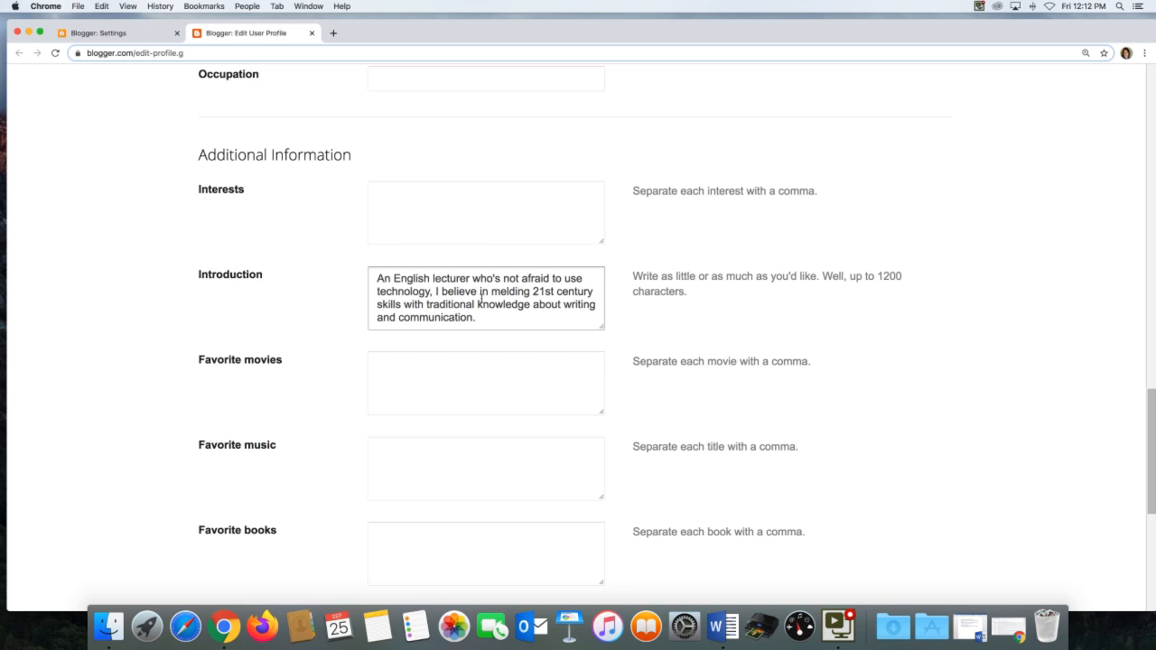
scroll(465, 287, up, 1)
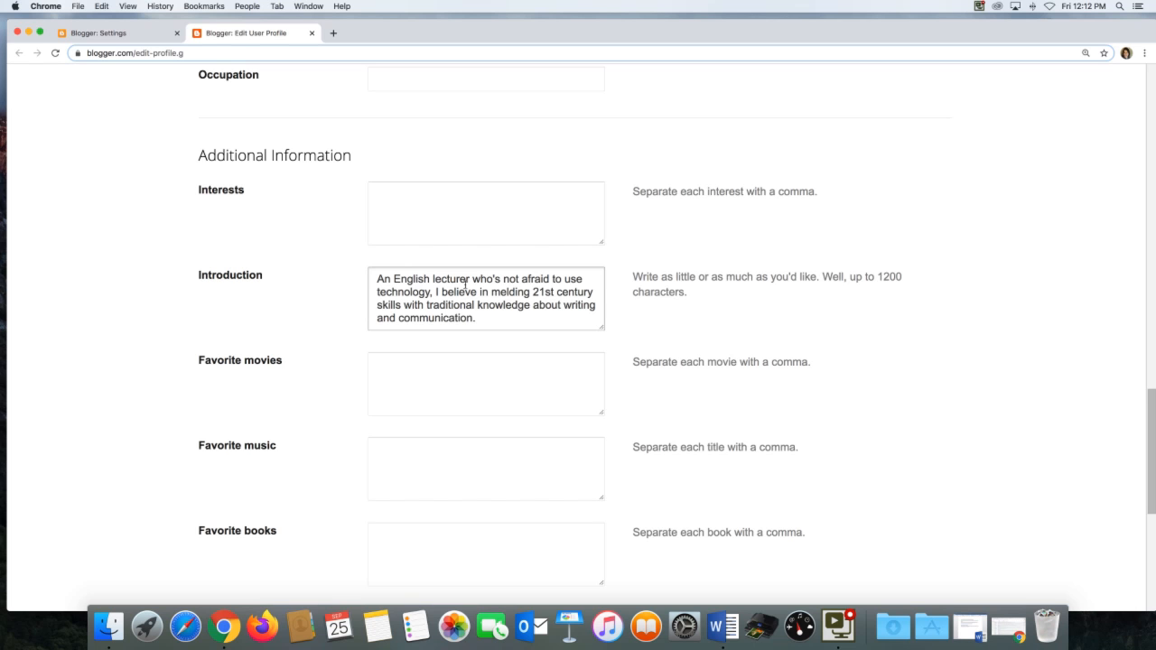
scroll(465, 284, down, 1)
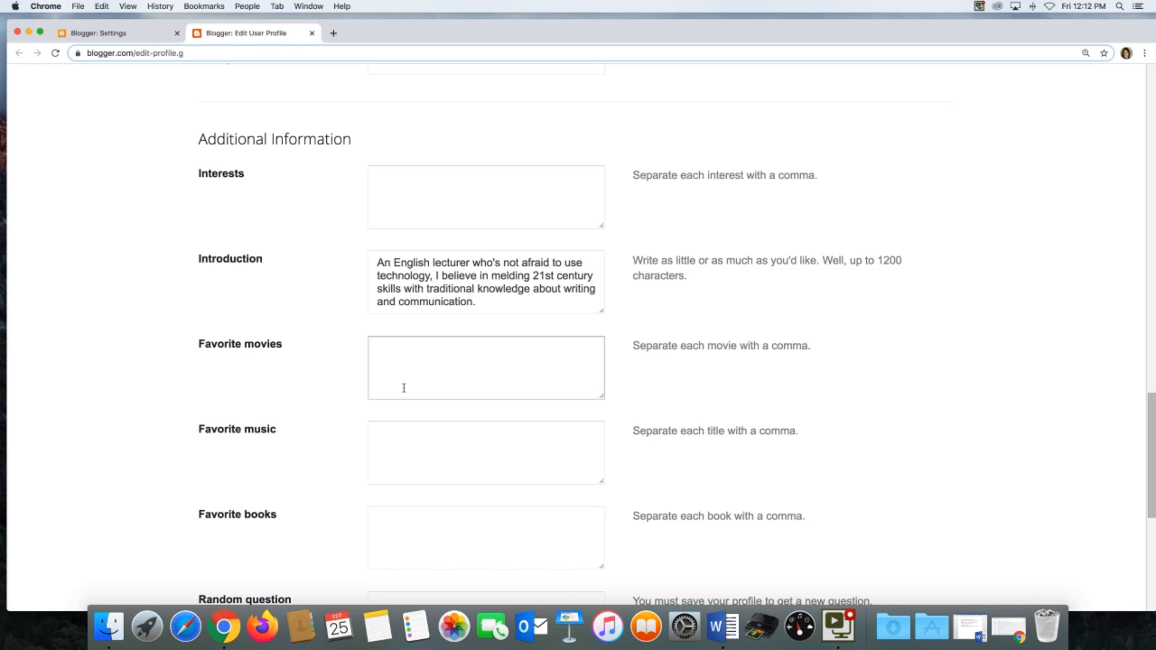
scroll(404, 388, down, 1)
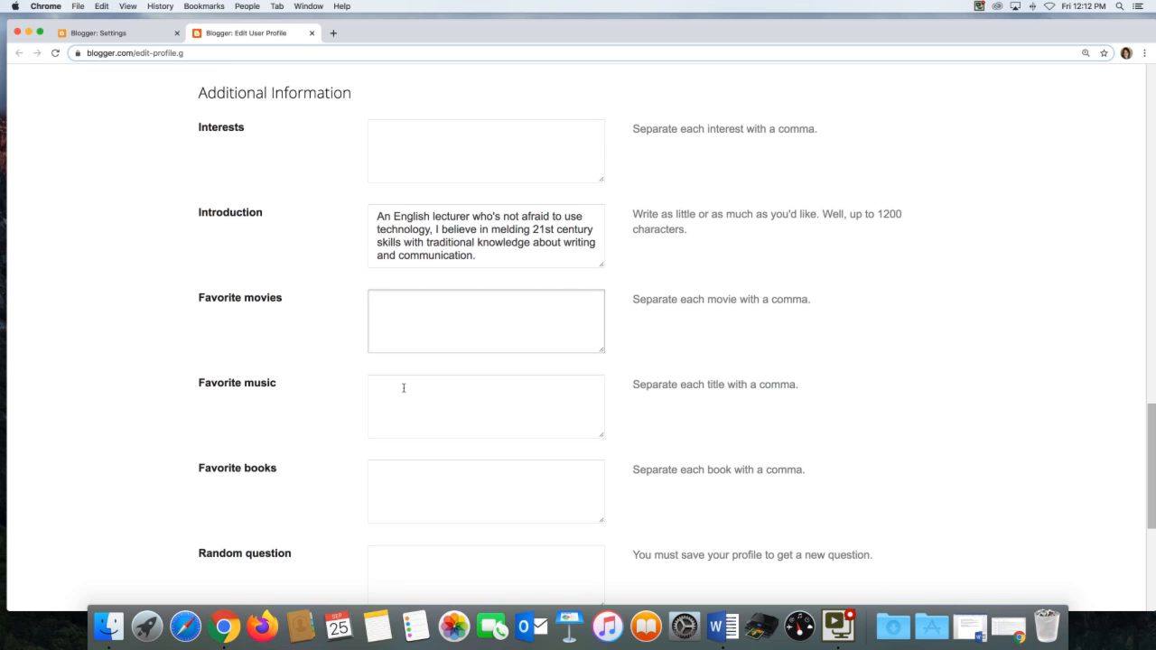
scroll(404, 387, down, 2)
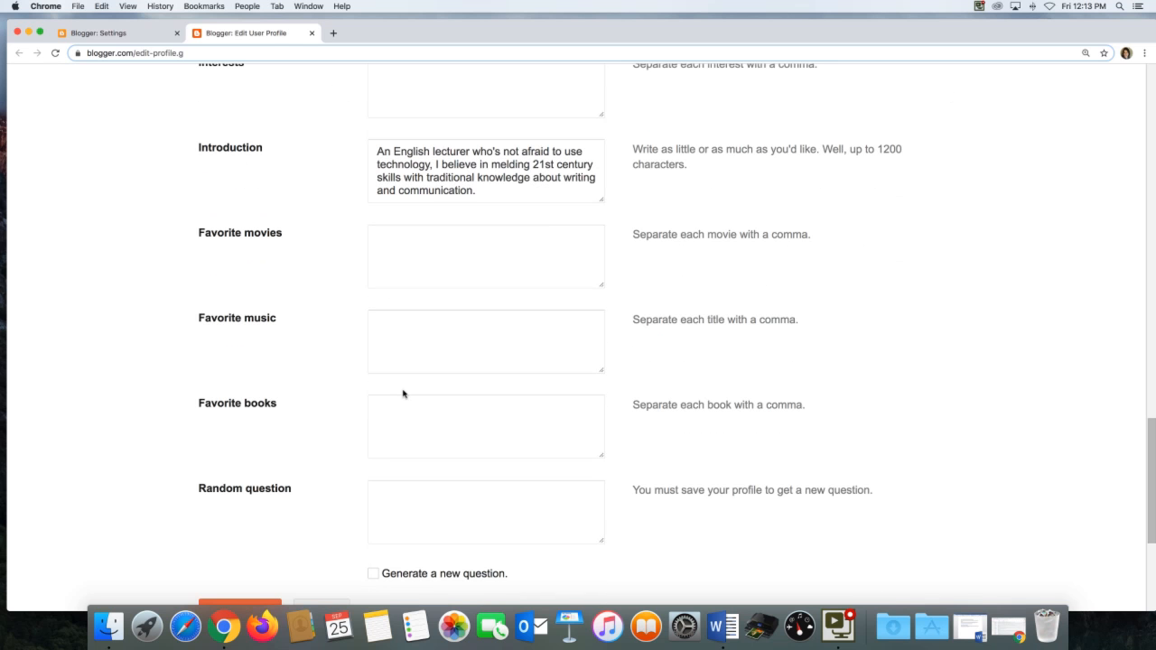
scroll(404, 394, down, 1)
scroll(403, 394, up, 8)
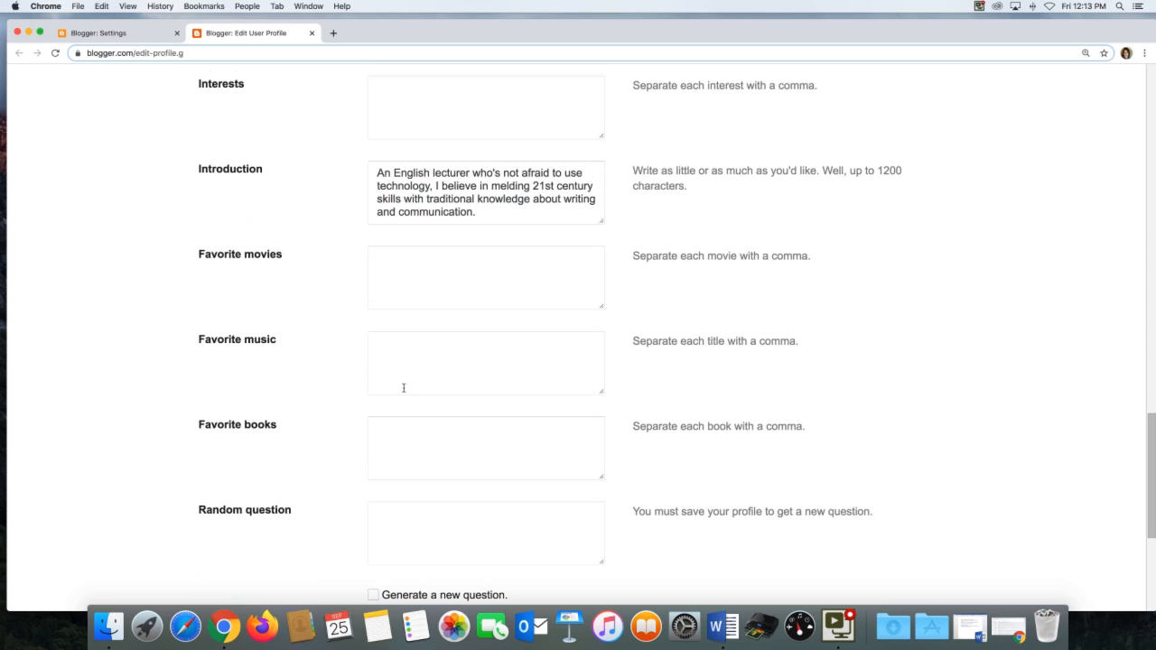
scroll(404, 387, up, 9)
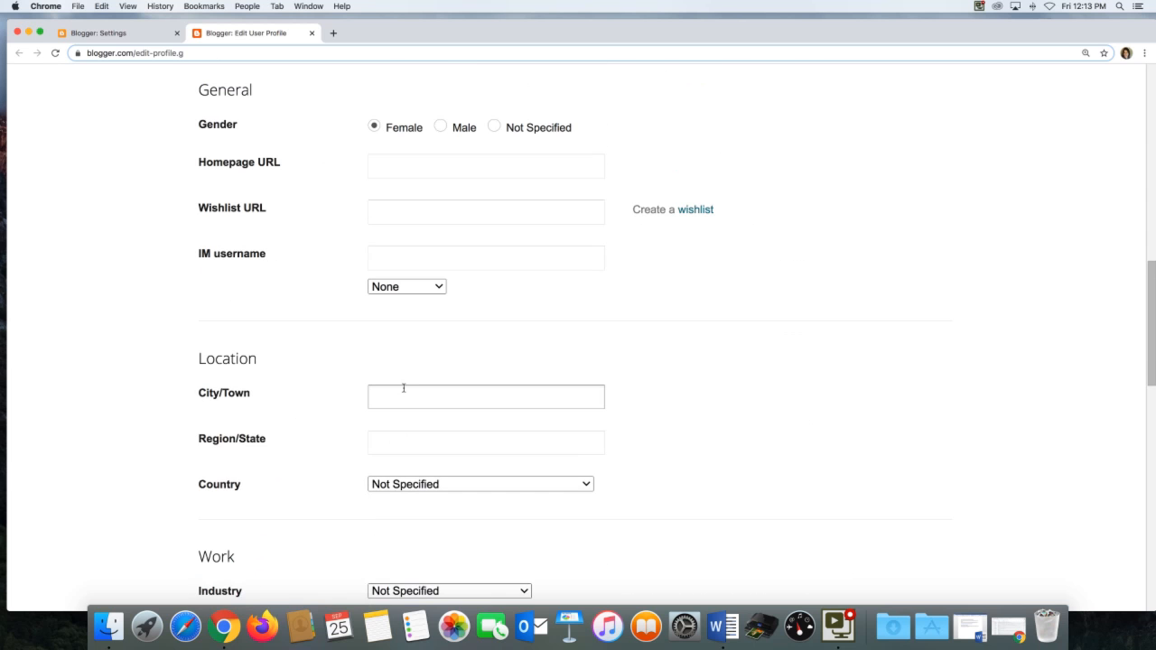
click(404, 390)
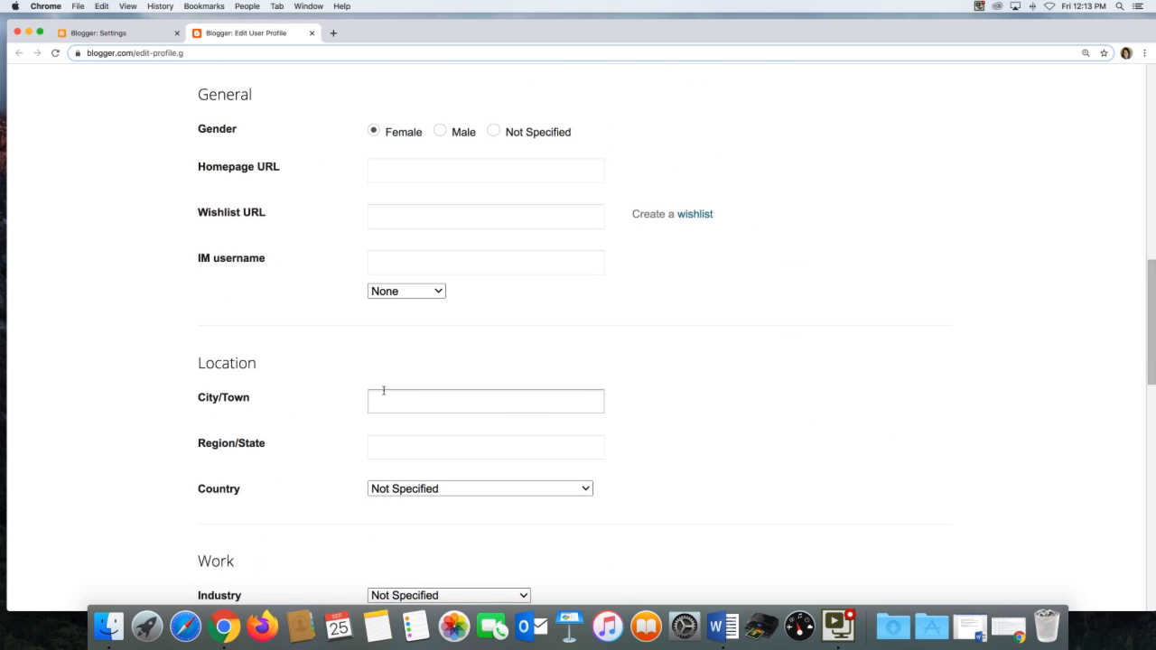
scroll(383, 396, up, 3)
scroll(383, 395, up, 6)
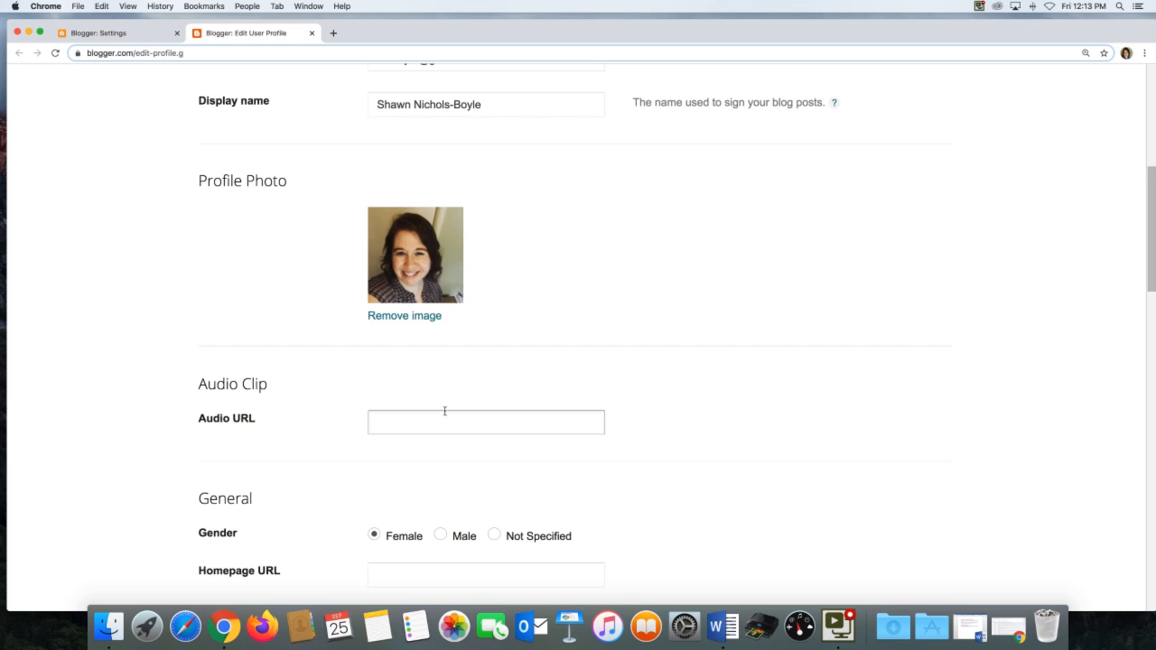
scroll(445, 414, down, 13)
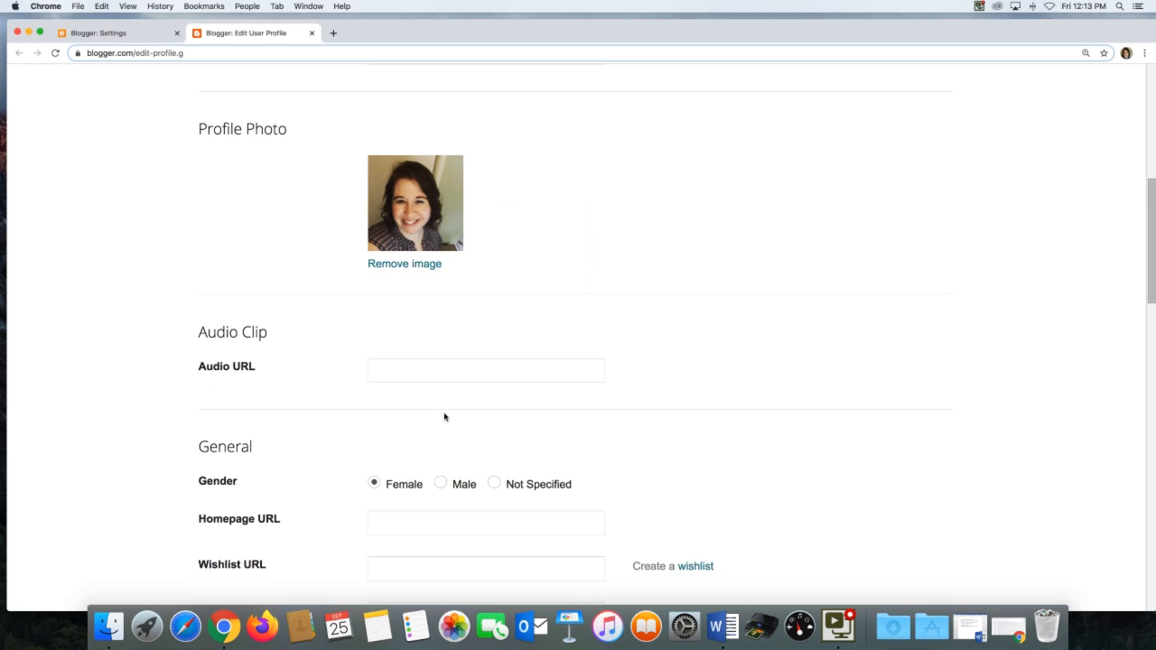
scroll(445, 417, down, 3)
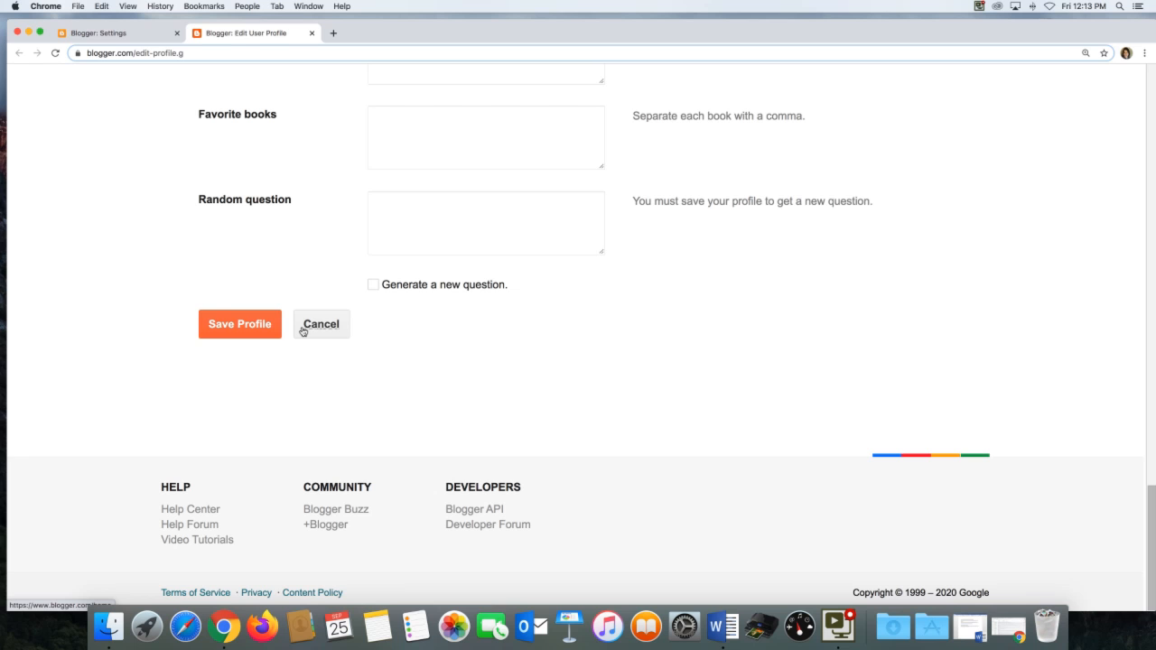
Save the user profile and return to the blog dashboard.
click(253, 326)
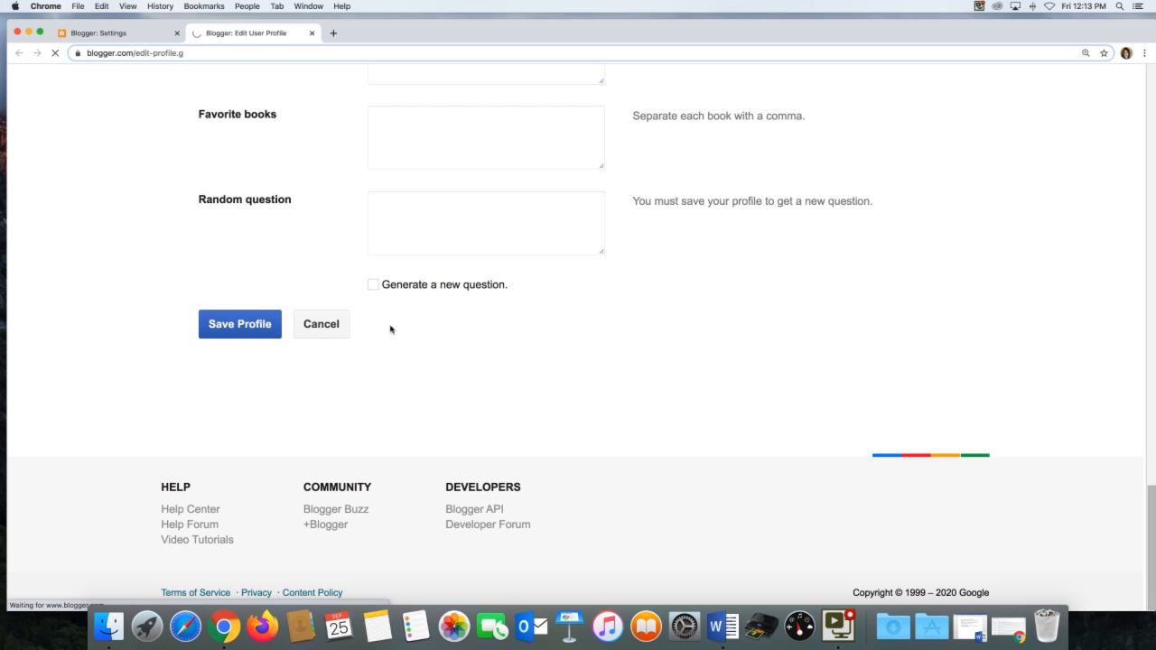
click(317, 328)
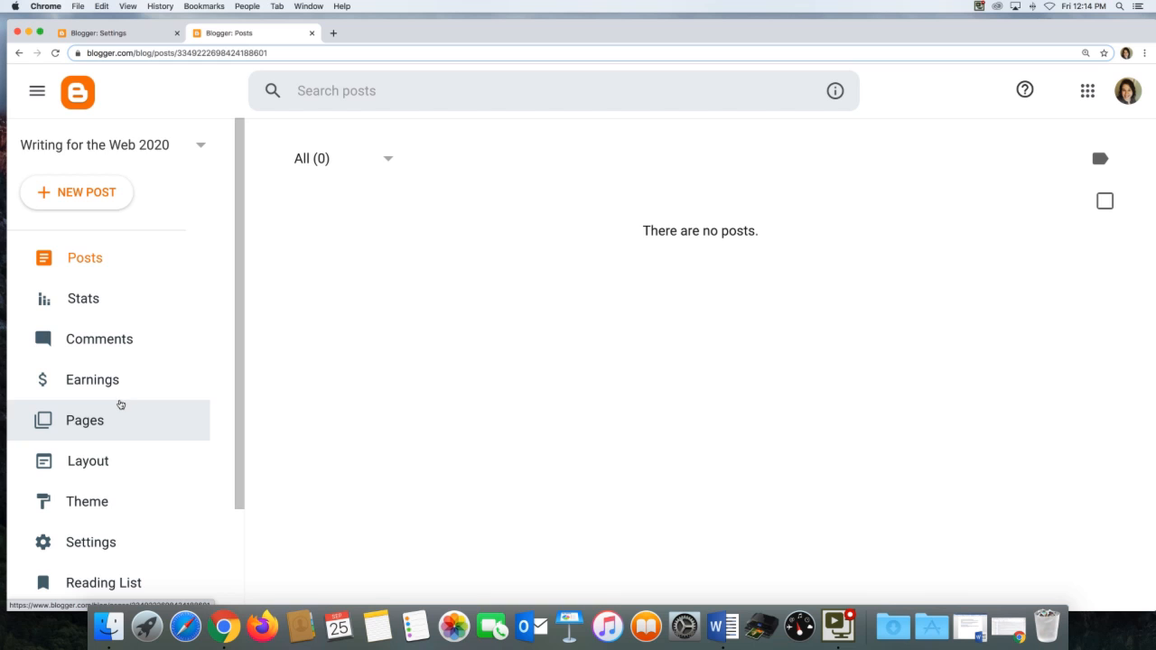
scroll(121, 404, down, 2)
scroll(120, 405, down, 3)
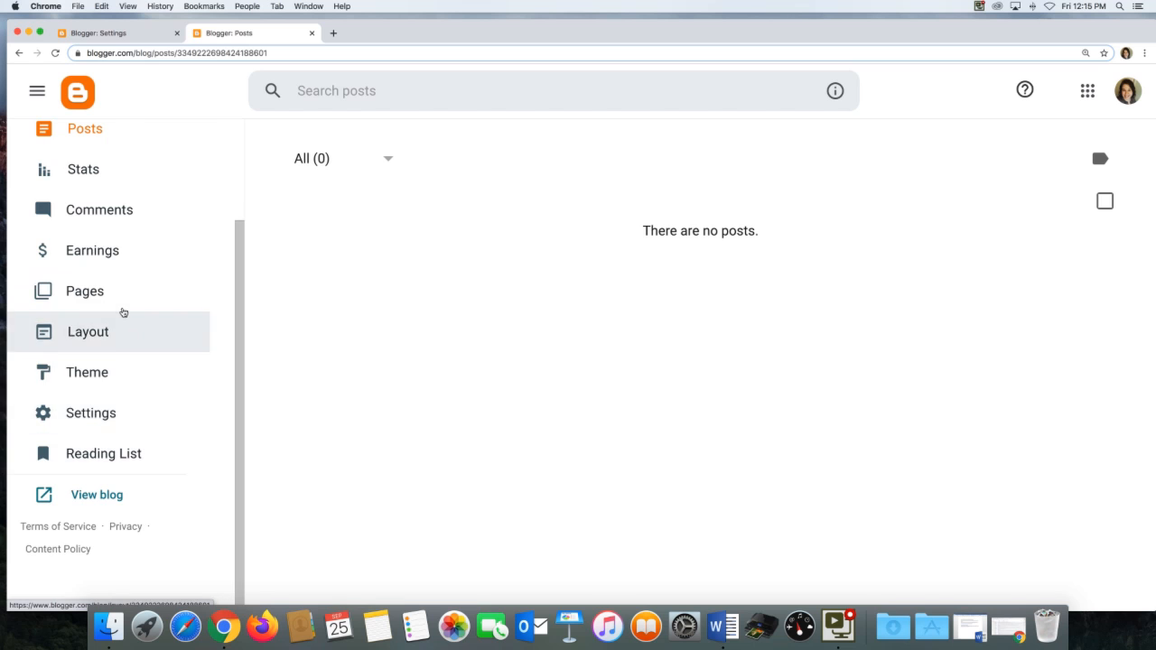
scroll(124, 312, up, 3)
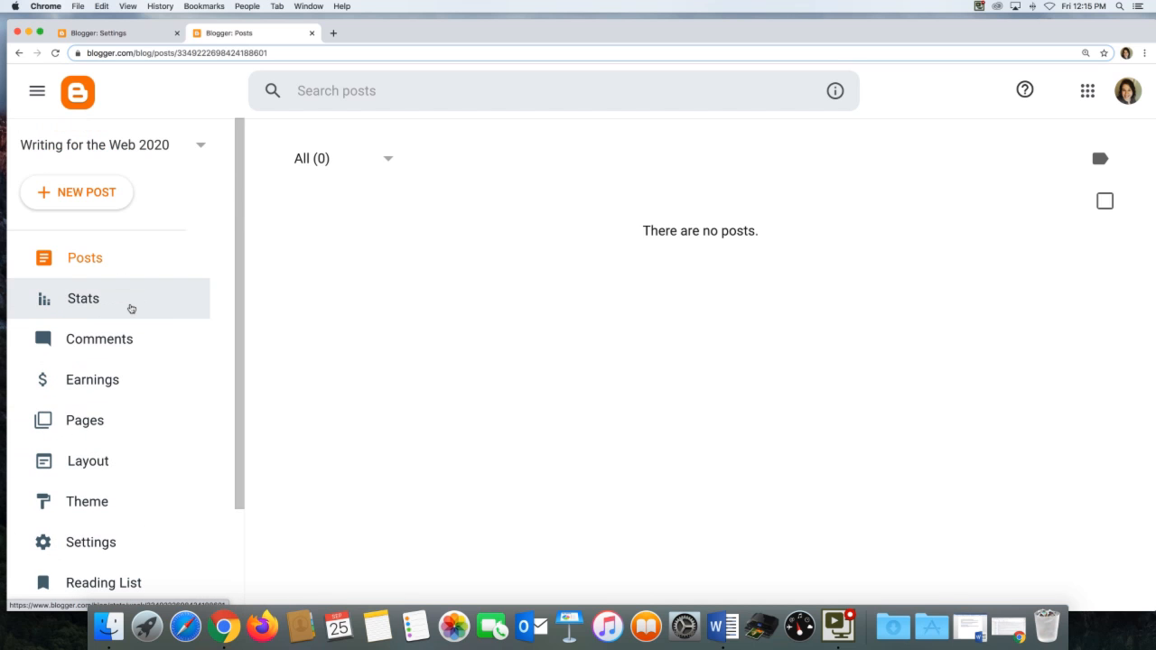
Open the live blog in a new tab and examine it zoomed in.
scroll(131, 309, down, 3)
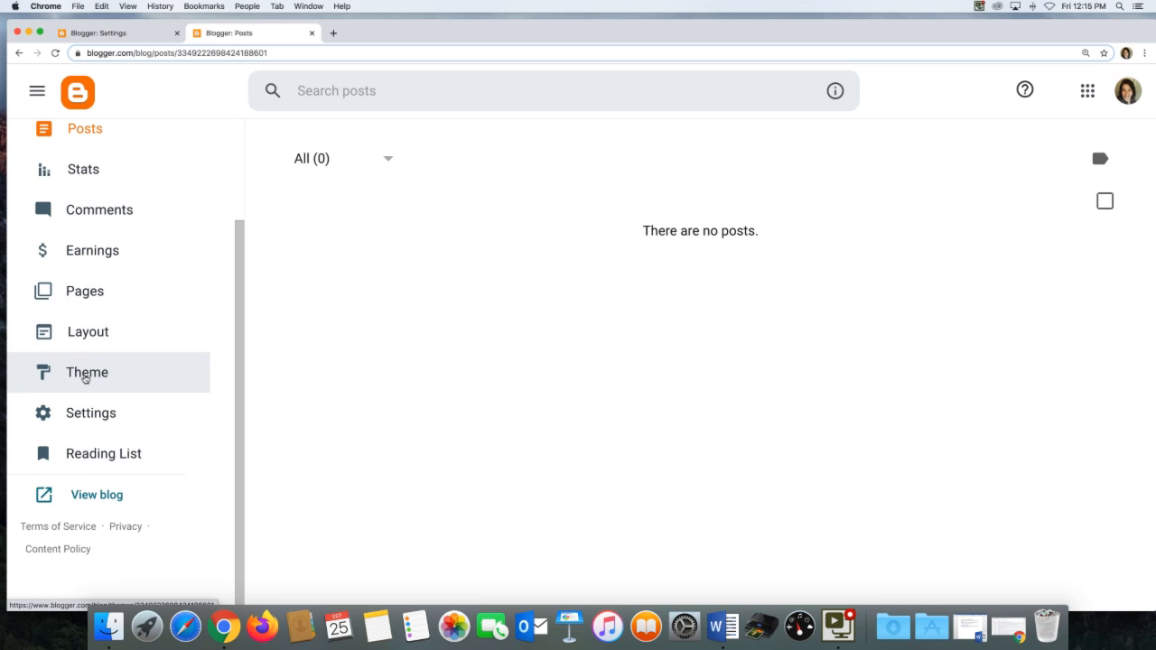
click(104, 495)
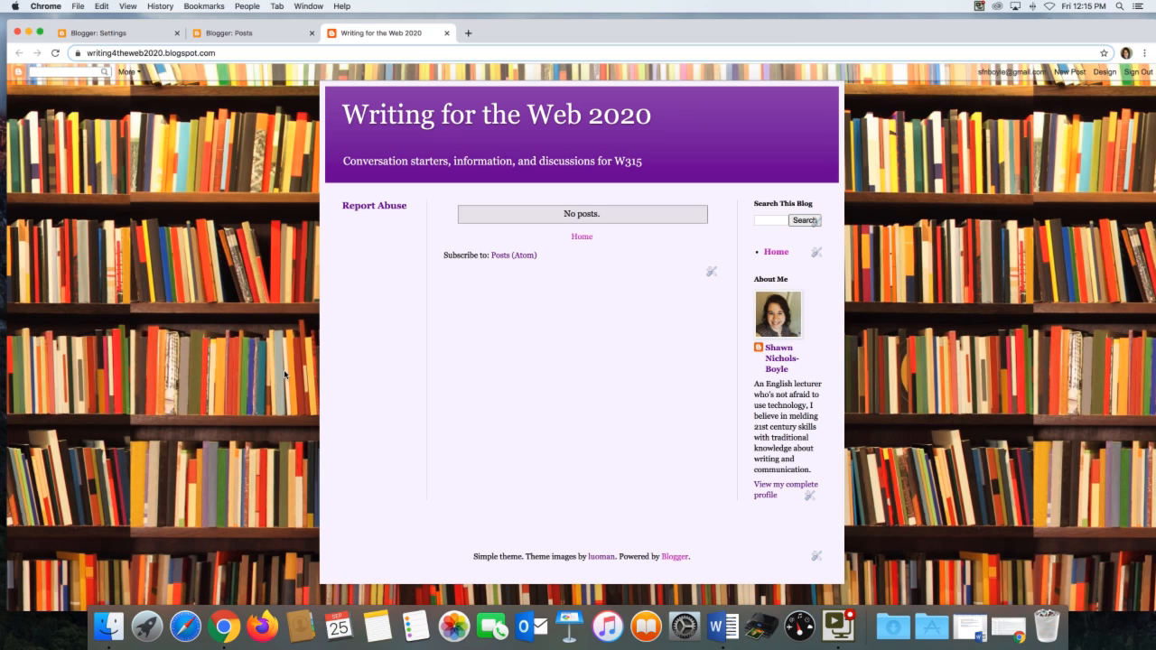
key(super+equal)
key(super+equal)
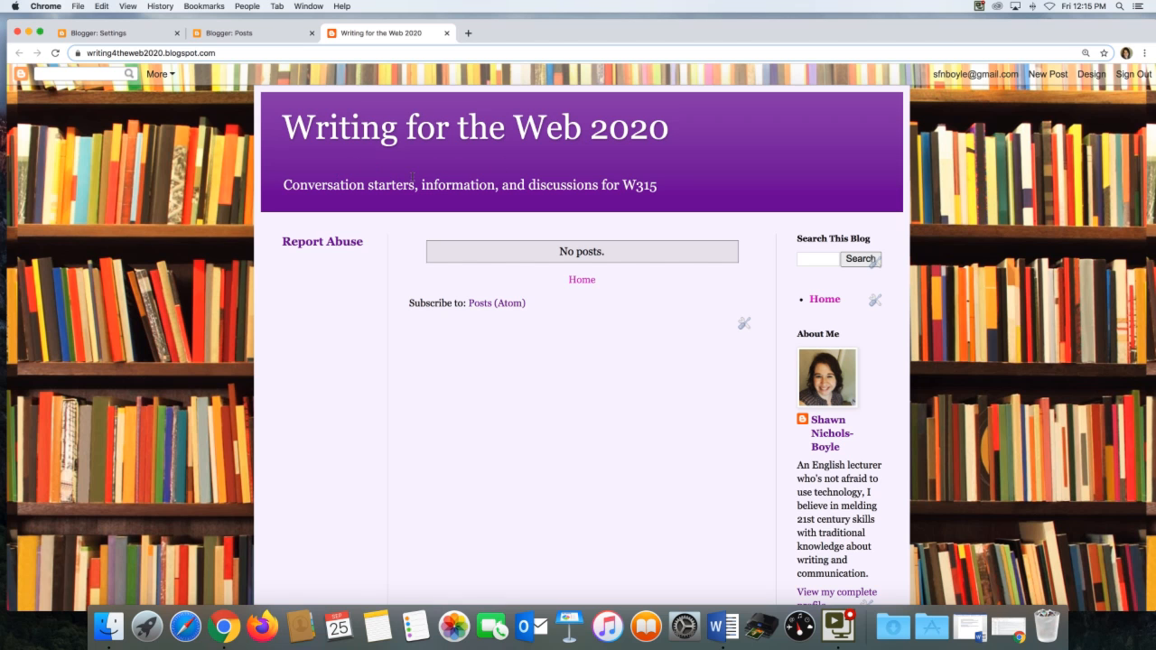
scroll(800, 381, down, 1)
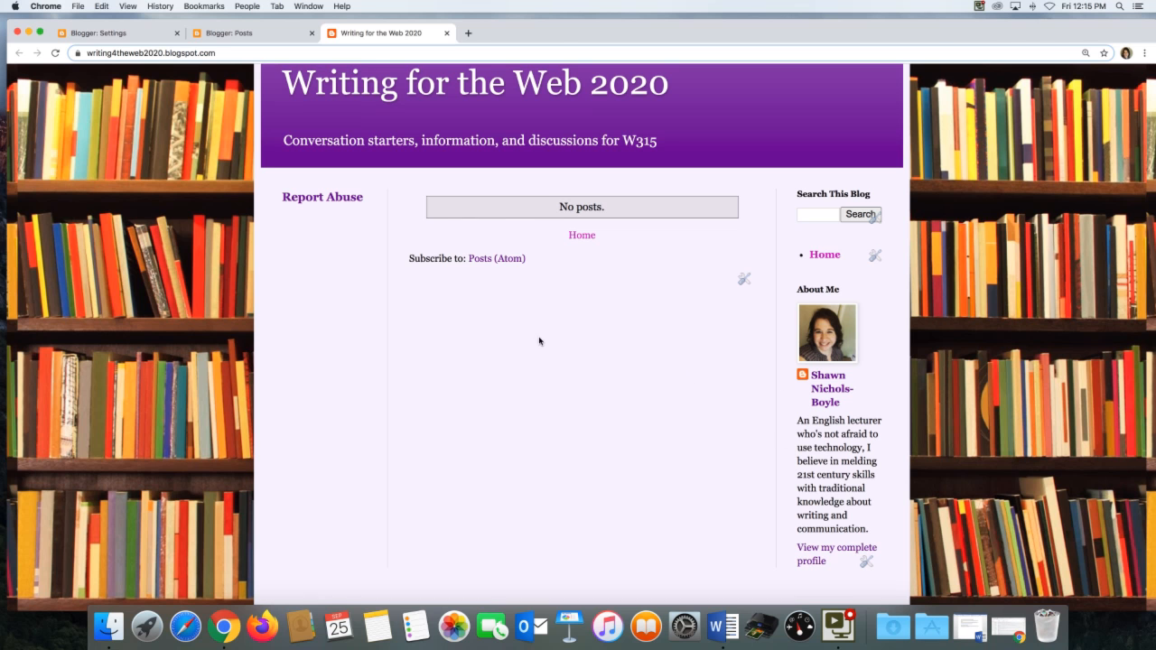
scroll(479, 314, up, 1)
scroll(633, 323, up, 2)
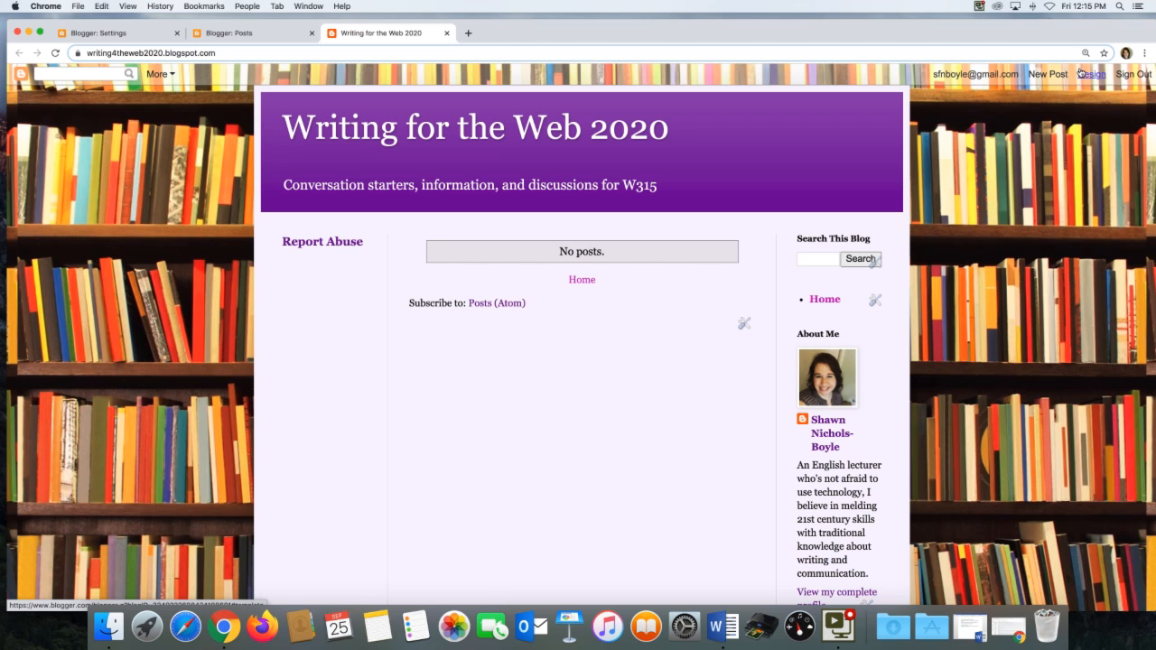
Return to the dashboard, start a new post and title it "Why Writing for the Web?".
click(231, 35)
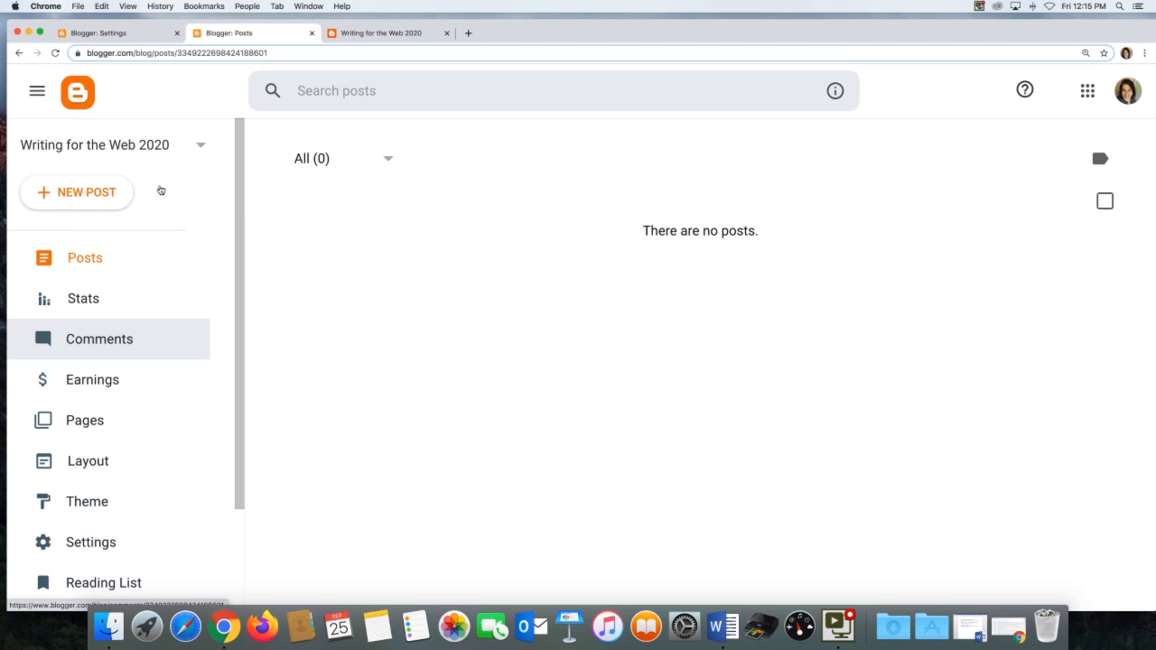
click(96, 192)
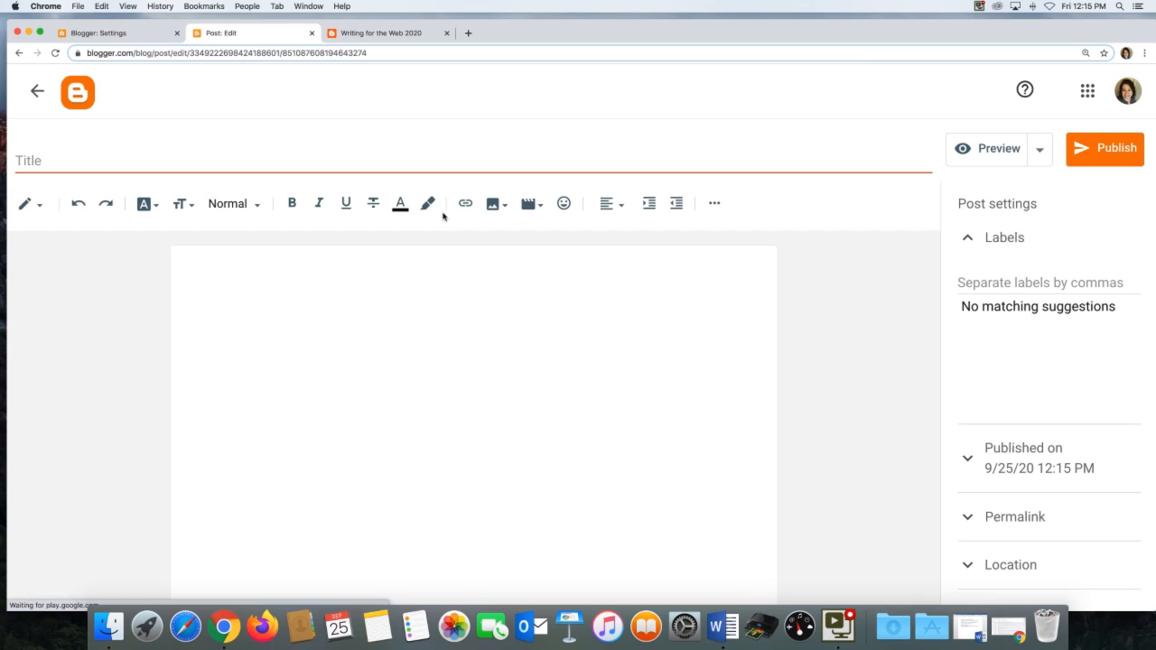
click(376, 160)
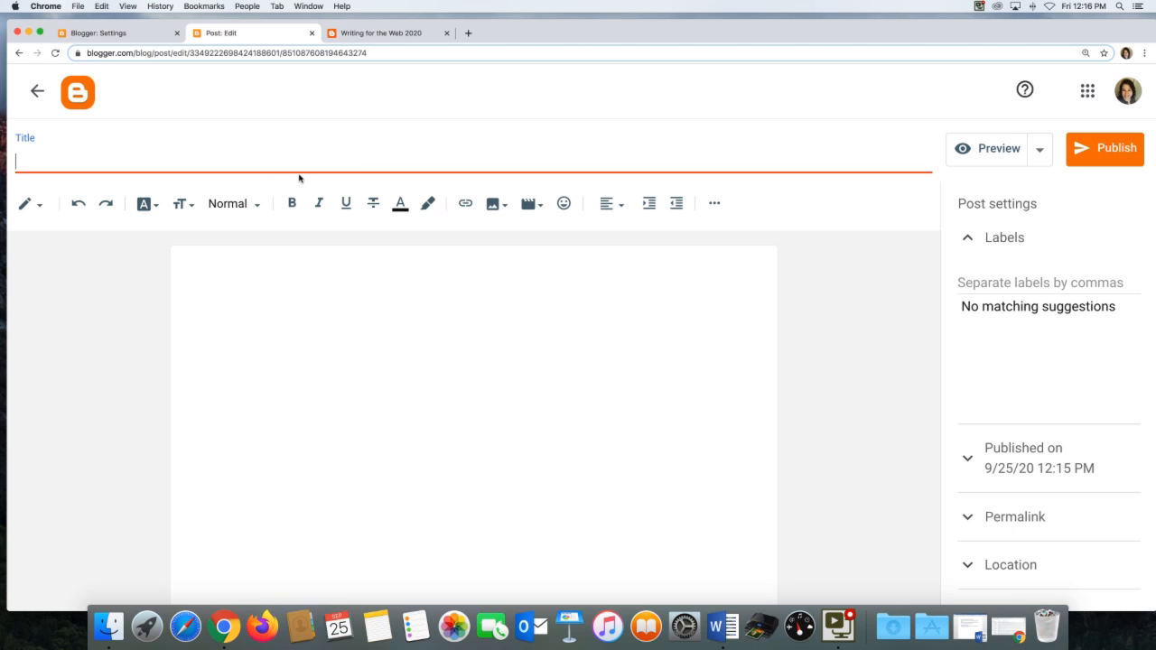
text(Why Wrti)
key(BackSpace)
key(BackSpace)
text(itn)
key(BackSpace)
text(ing for )
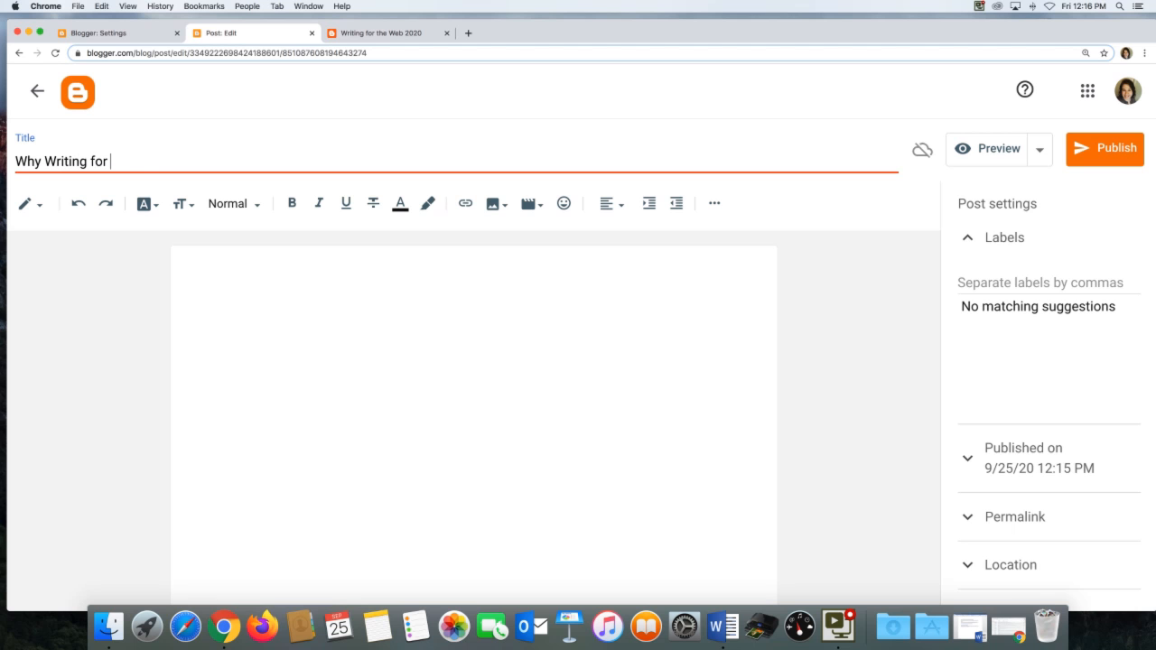
text(the Web?)
Write the opening text: "I've always had a love of new technology, and probably am less skeptical than many others in my field. When I was a kid...".
click(301, 255)
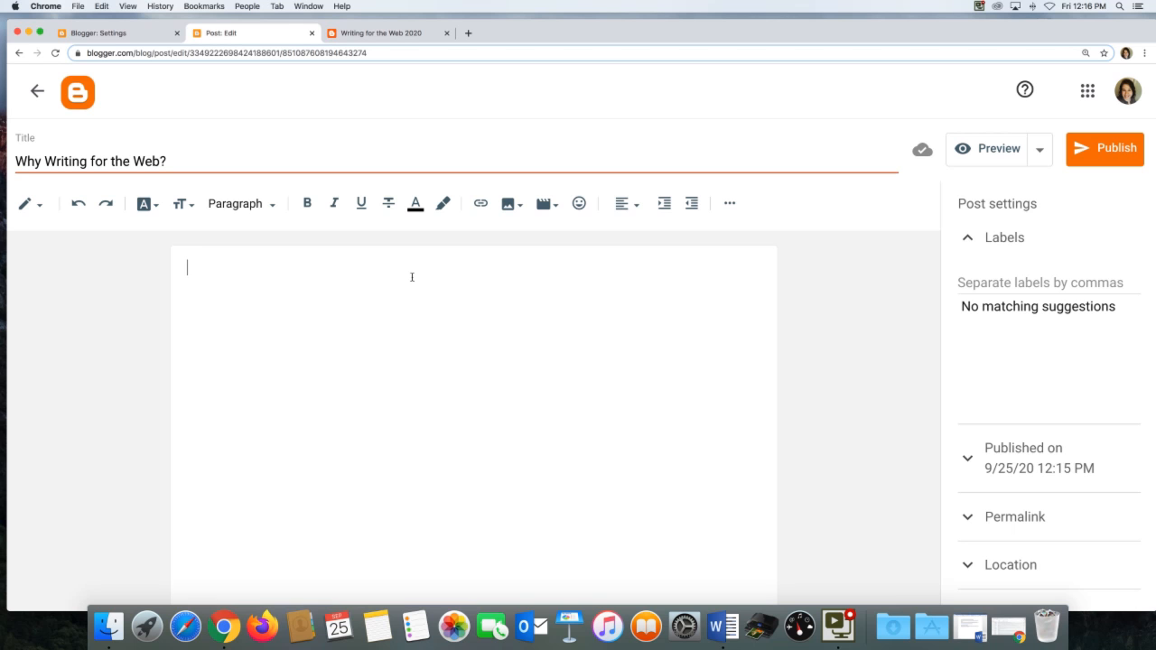
text(W)
key(BackSpace)
text(I've always h)
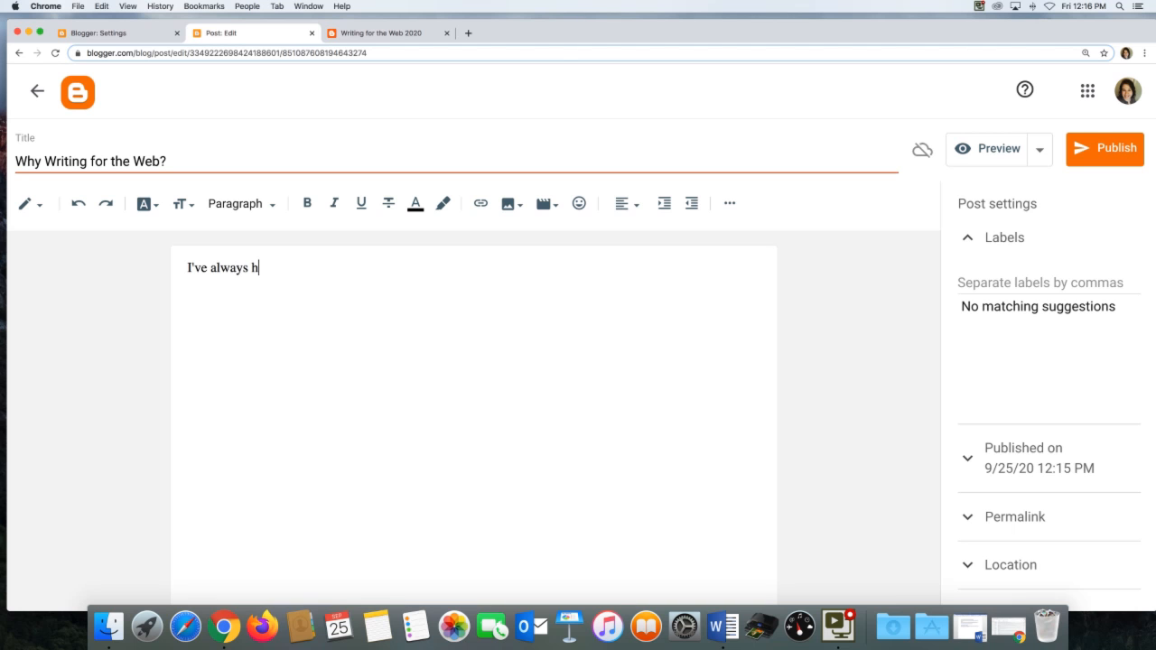
text(ad a love of)
text( new te)
key(BackSpace)
text(w technolog)
key(BackSpace)
text(ogy, and probably hav)
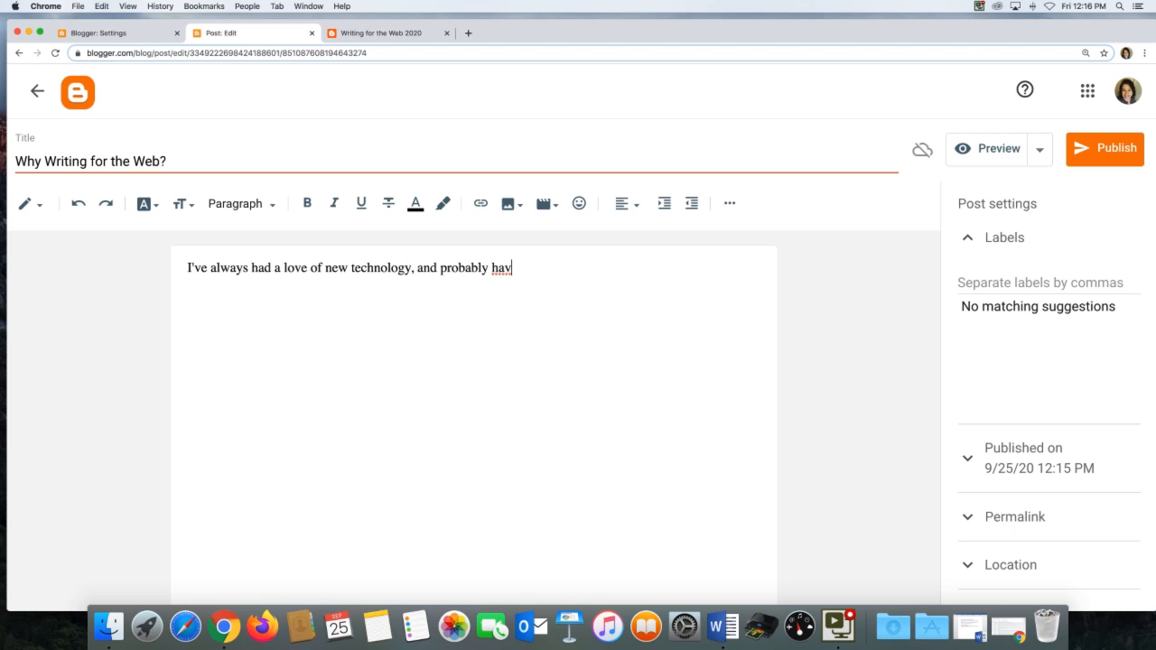
key(BackSpace)
key(BackSpace)
key(BackSpace)
text(am les)
key(BackSpace)
key(BackSpace)
text(less skeptical )
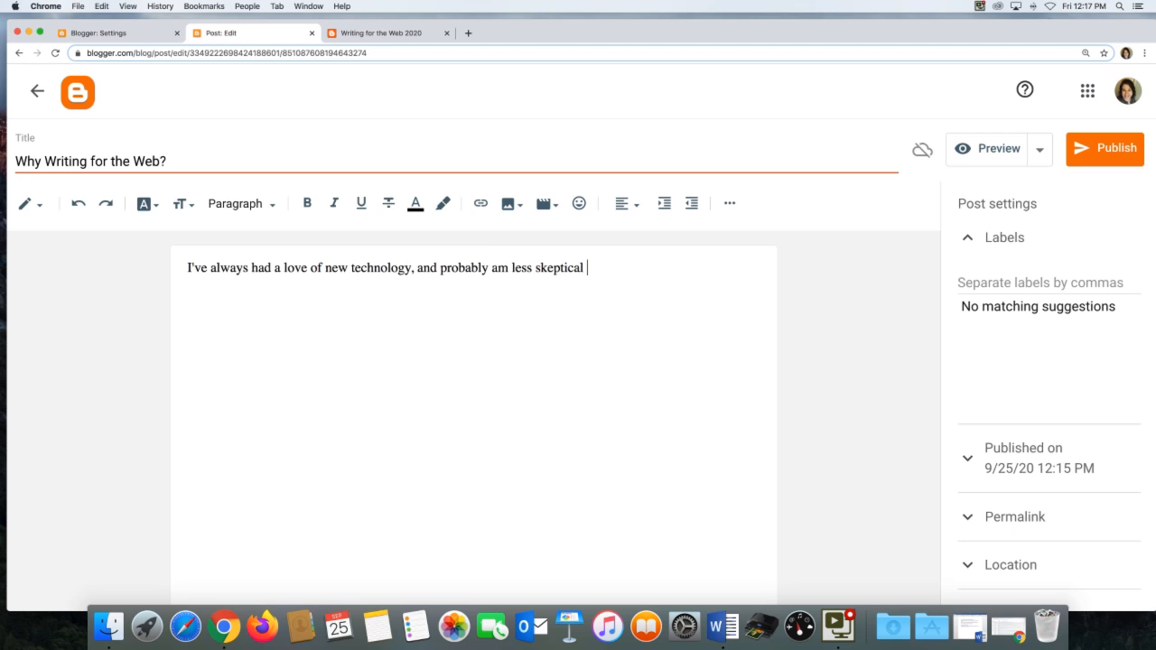
text(than manyoth)
key(BackSpace)
key(BackSpace)
key(BackSpace)
text(others in)
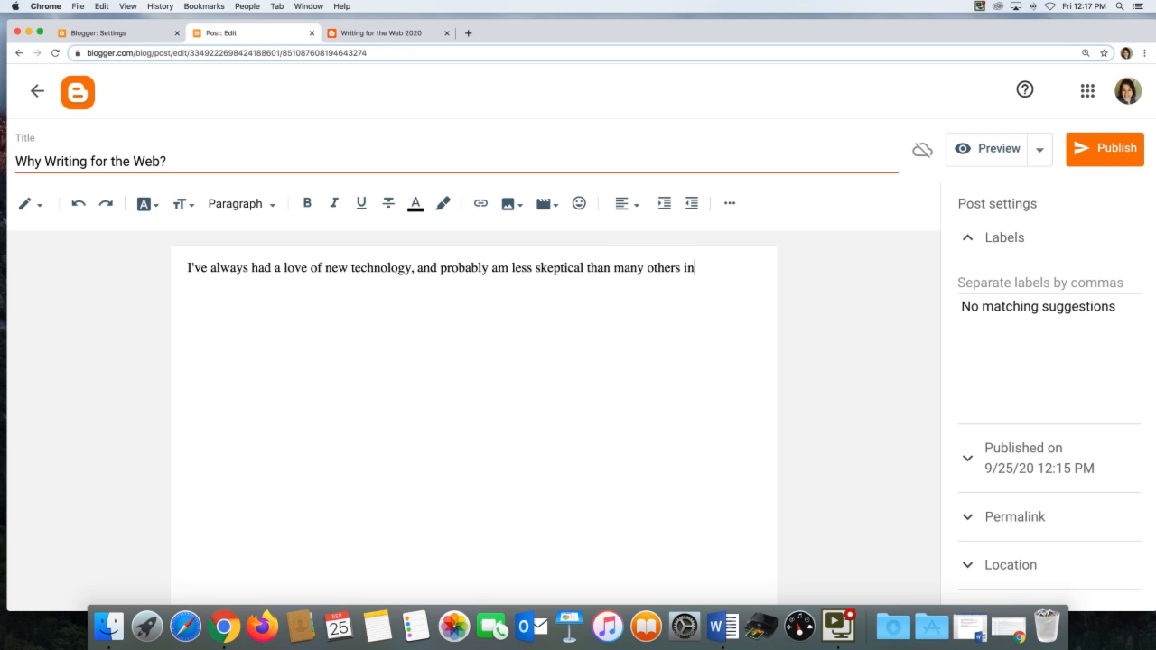
text( my field. When I was)
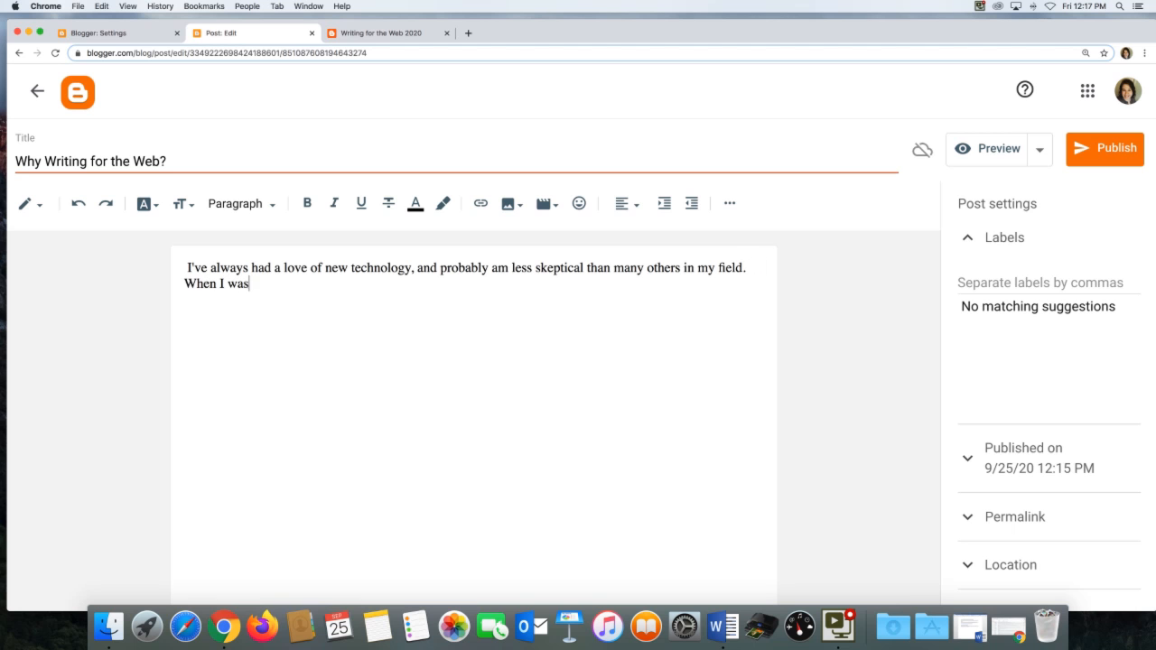
text( a kid...)
key(Return)
Insert the image CollegeGrad.jpg from the computer into the post.
click(511, 203)
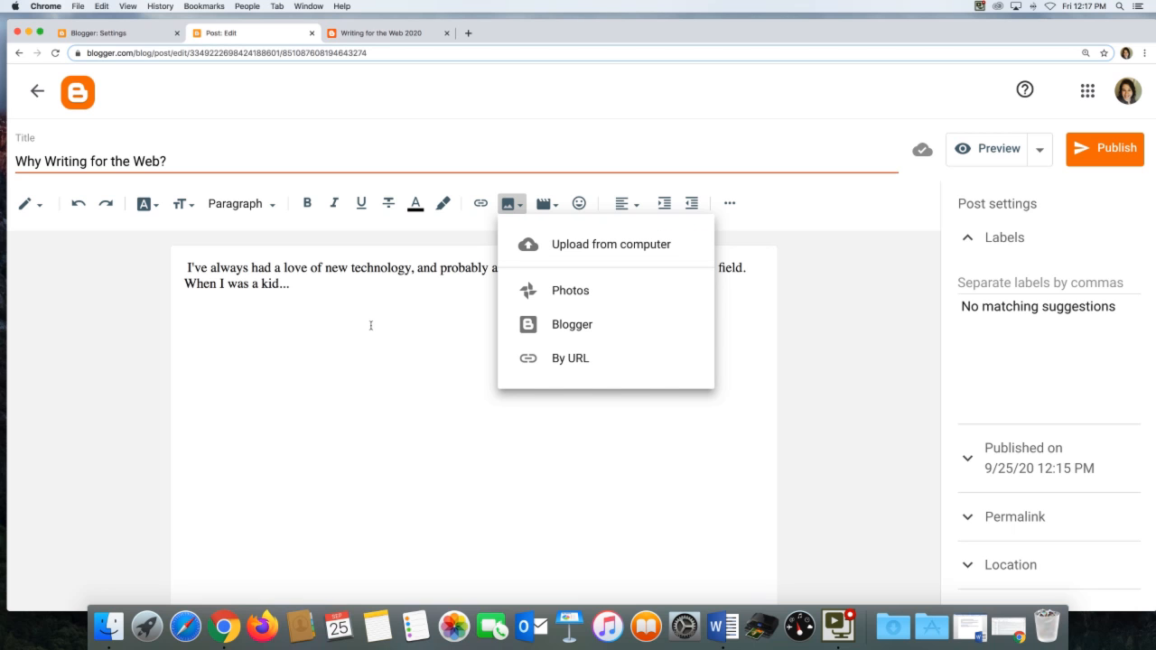
click(534, 256)
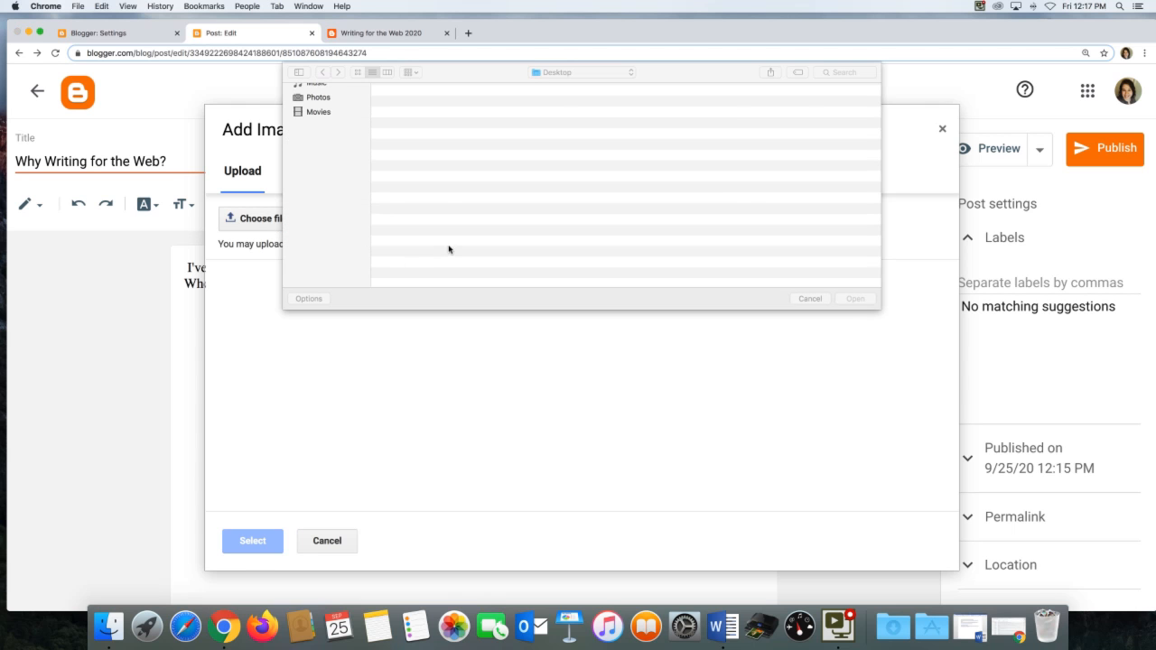
scroll(403, 242, down, 1)
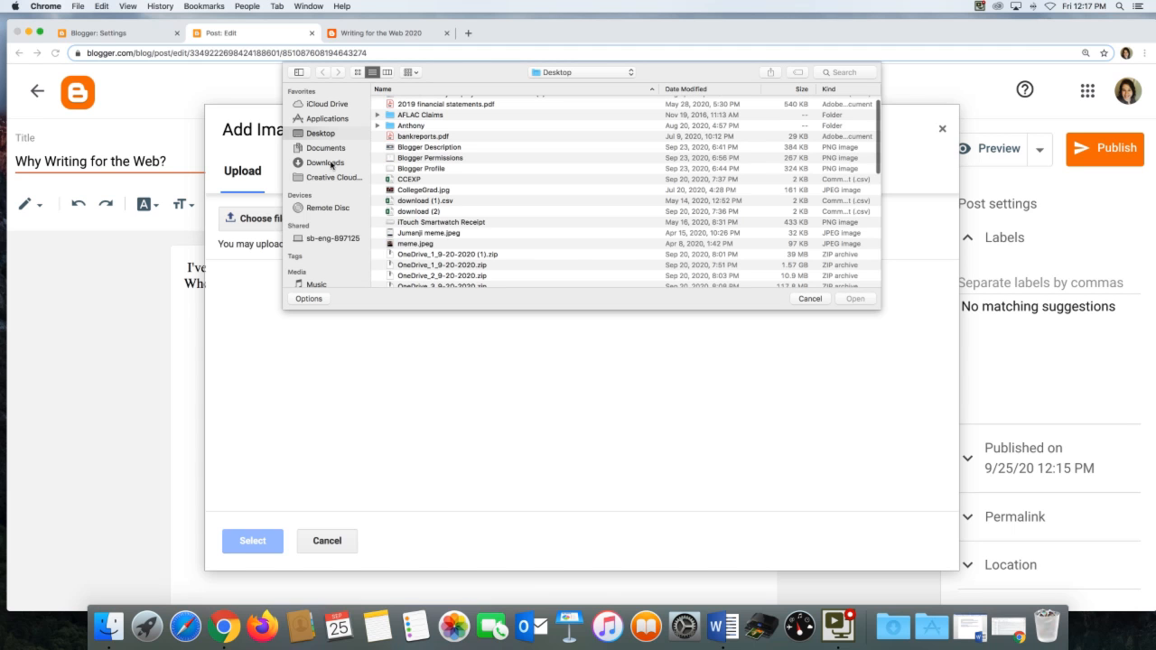
scroll(407, 187, down, 1)
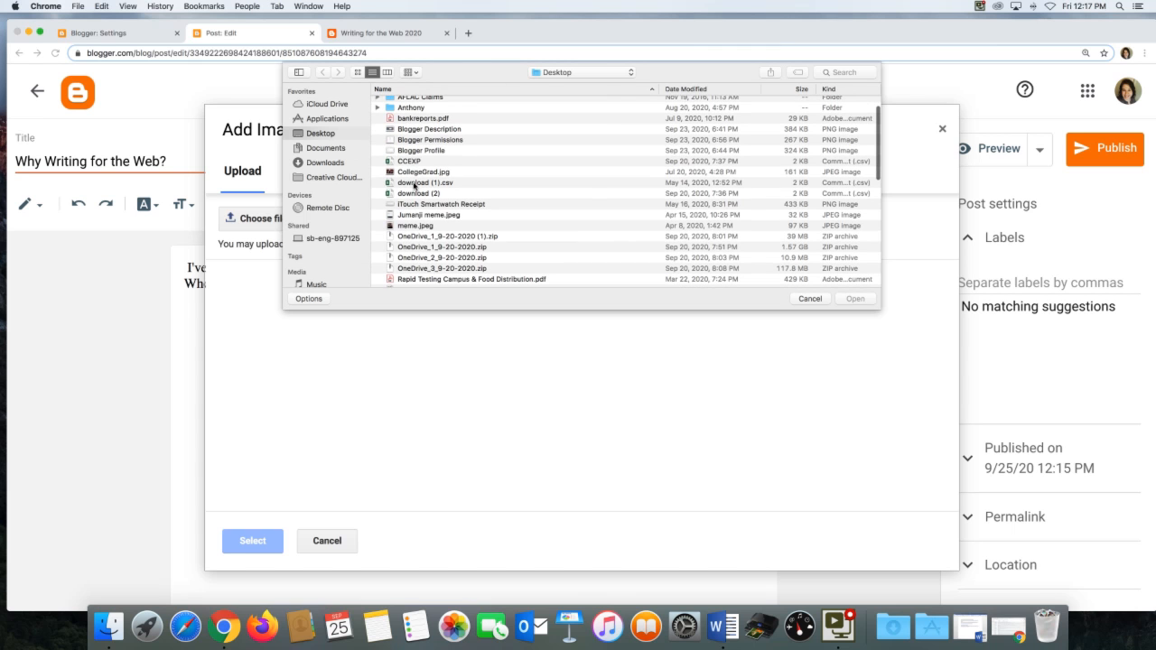
click(417, 173)
click(854, 299)
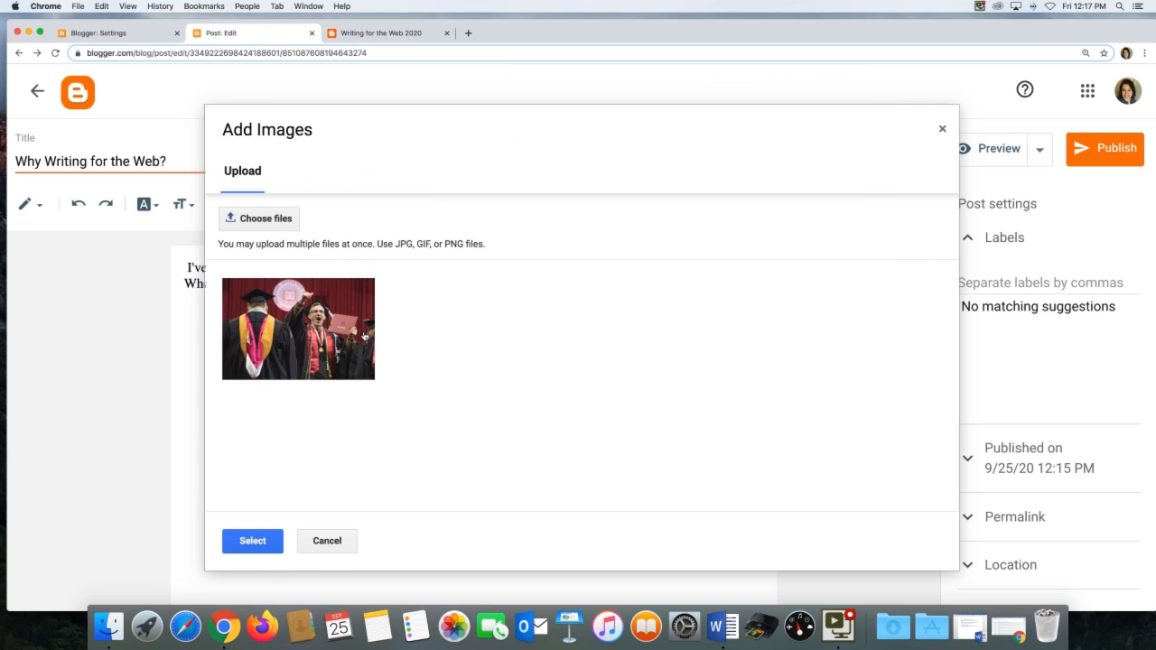
click(252, 541)
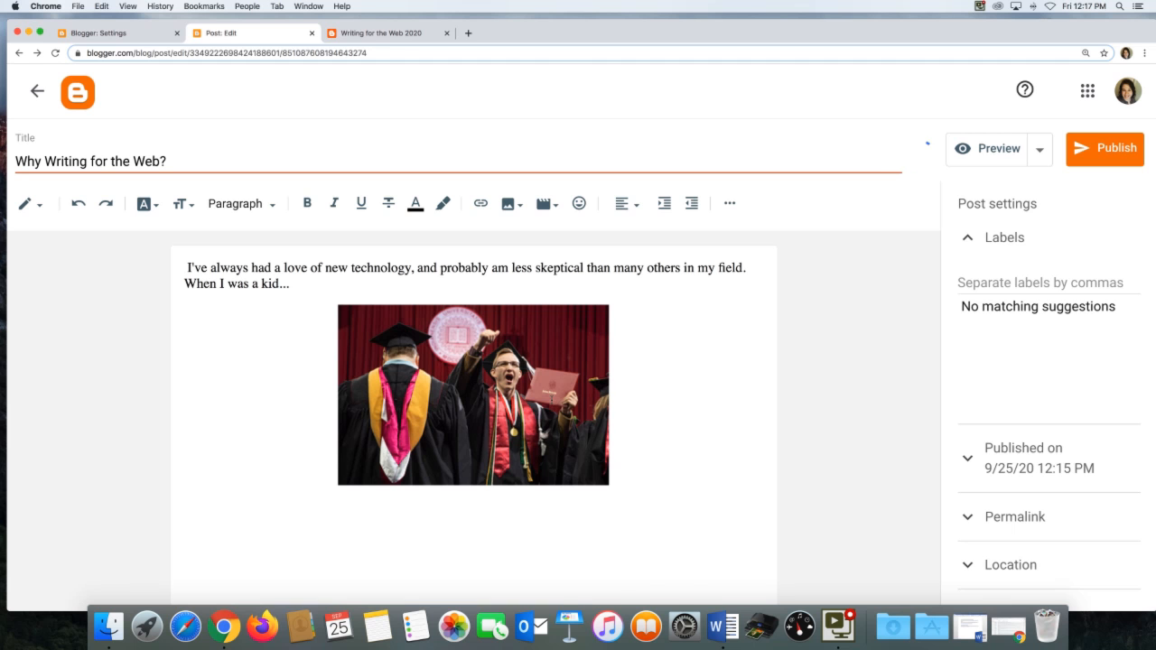
Align the image to the left and set its size to Large.
right_click(552, 405)
click(500, 394)
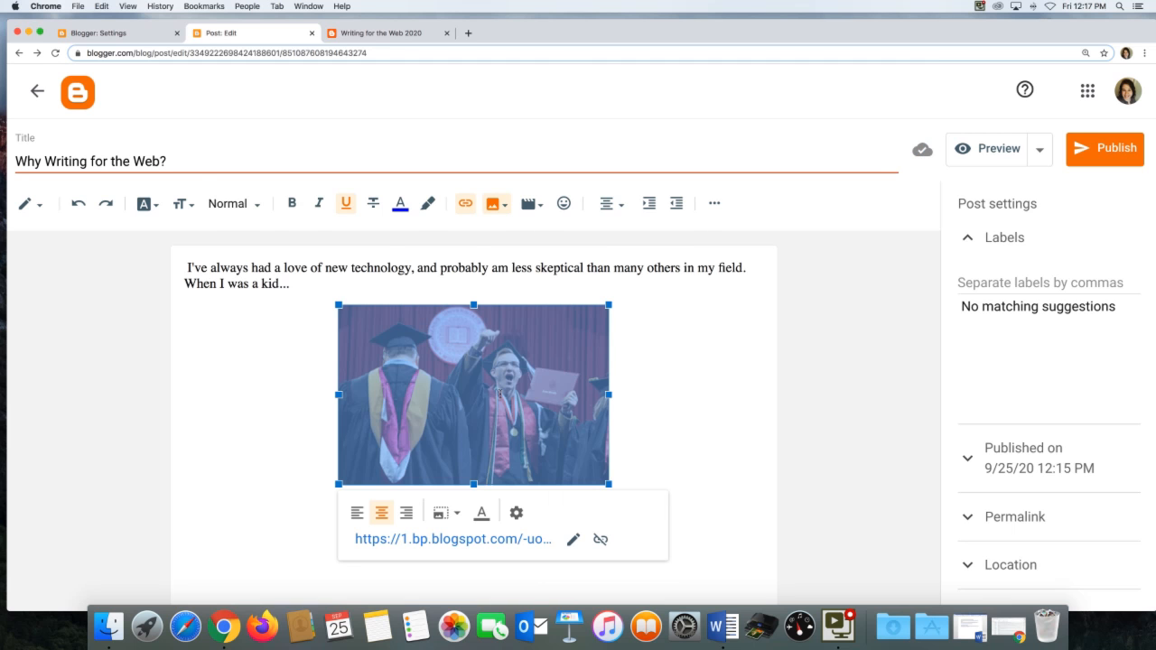
click(353, 515)
click(383, 453)
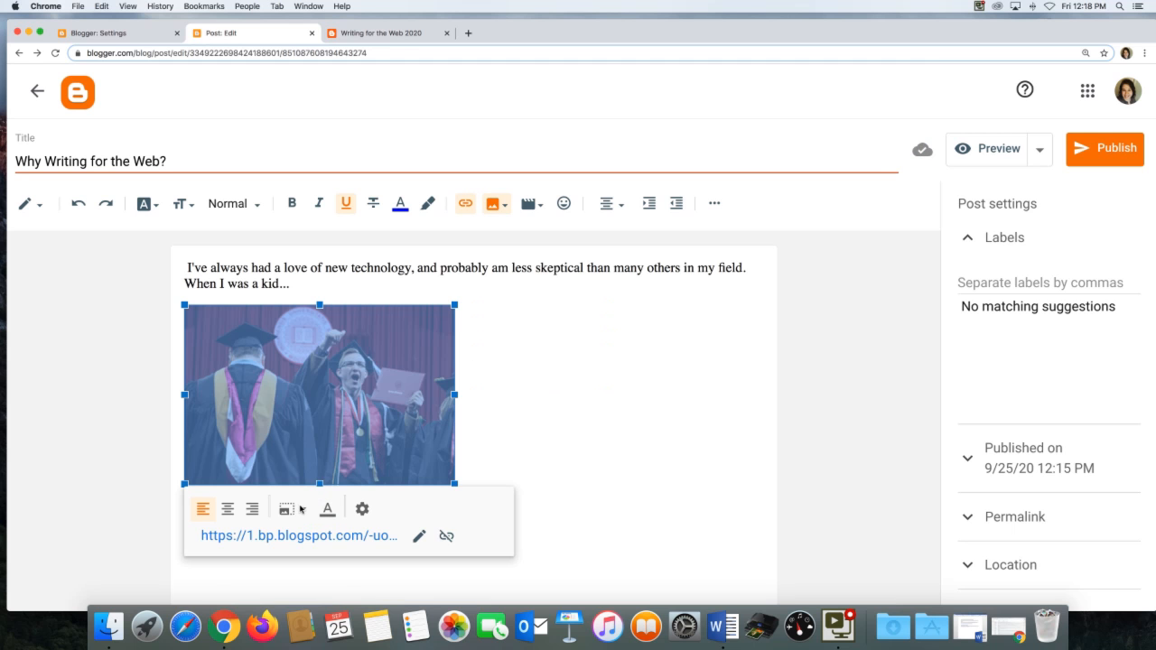
click(301, 510)
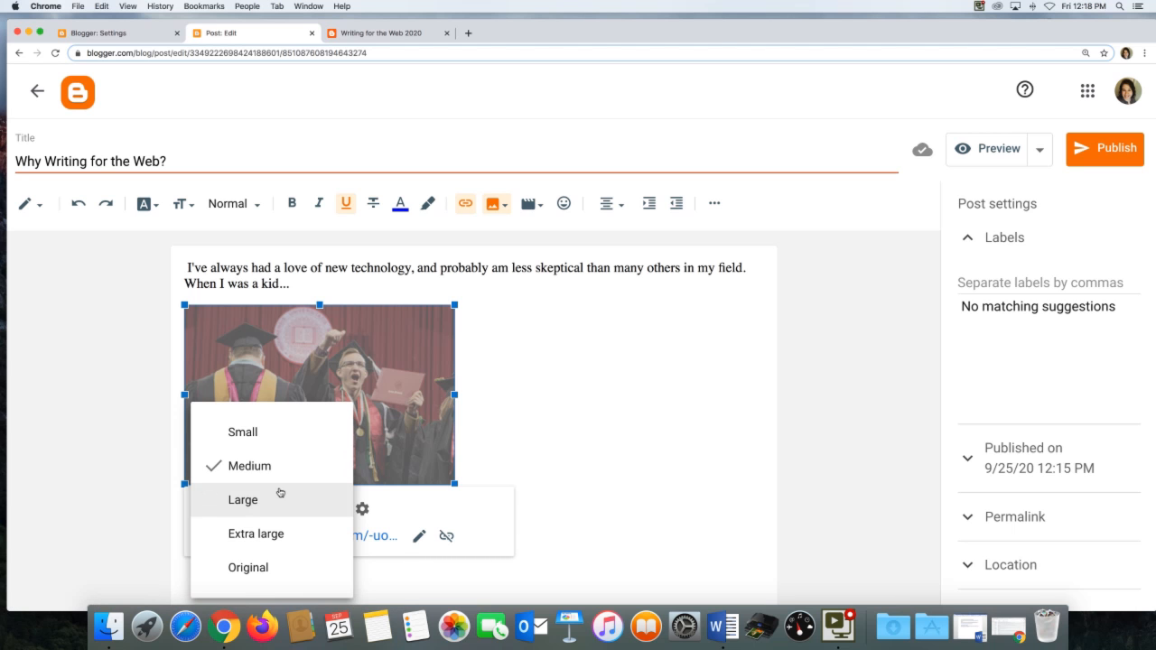
click(288, 500)
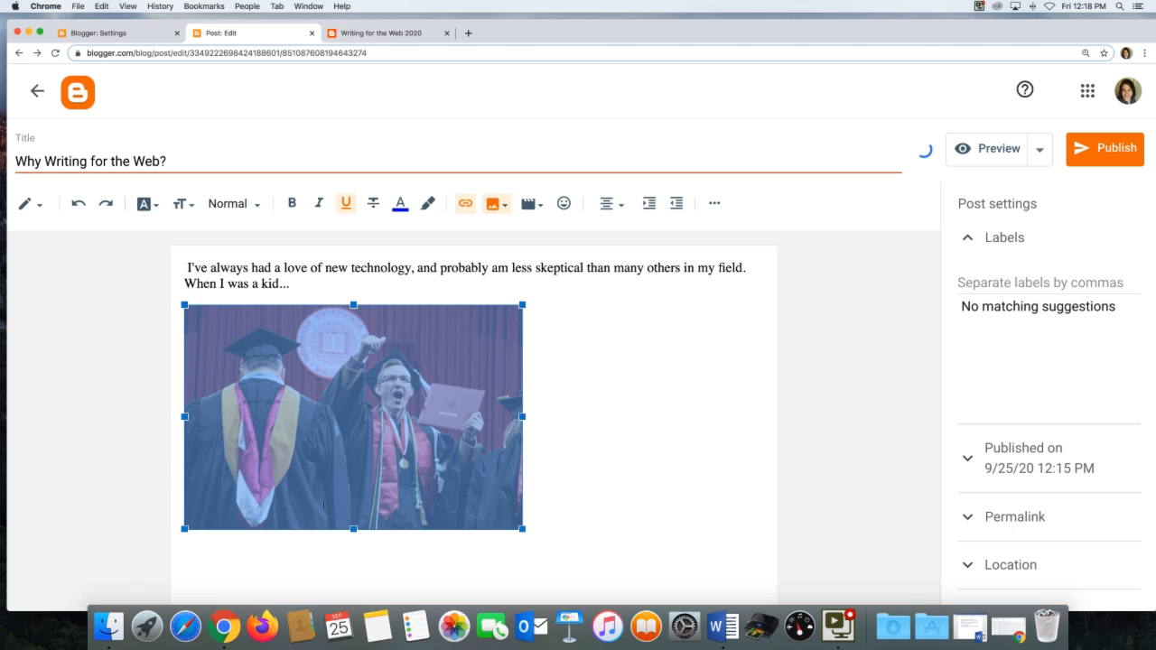
Add a caption to the image and set its alt text to "College students in graduation robes".
click(329, 490)
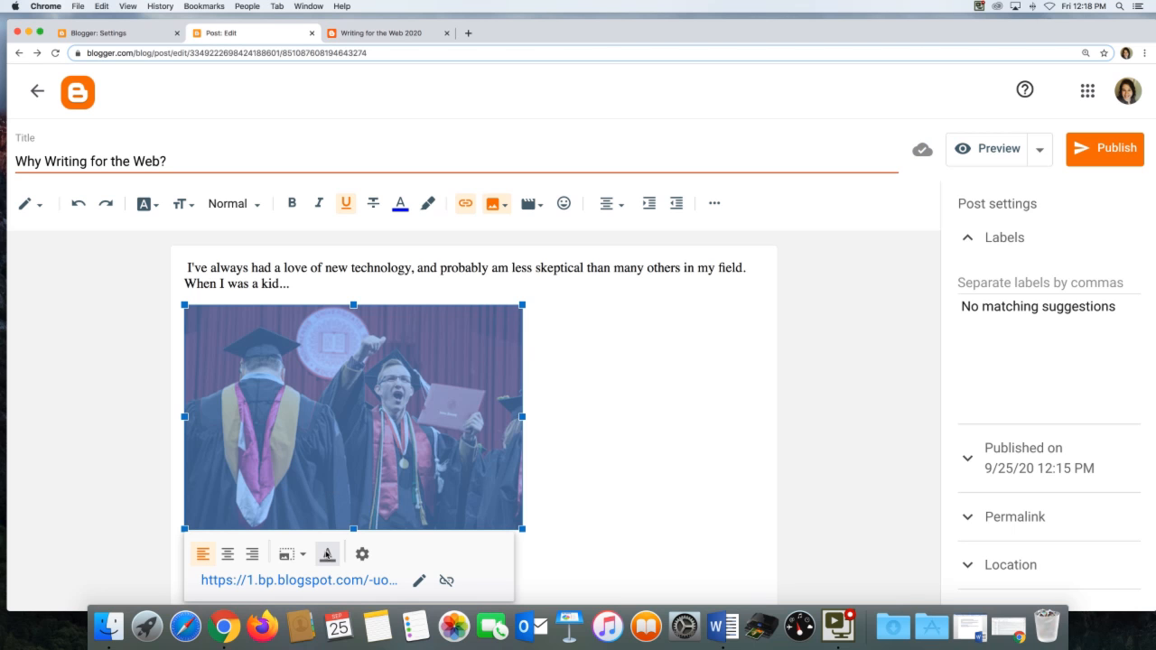
click(327, 554)
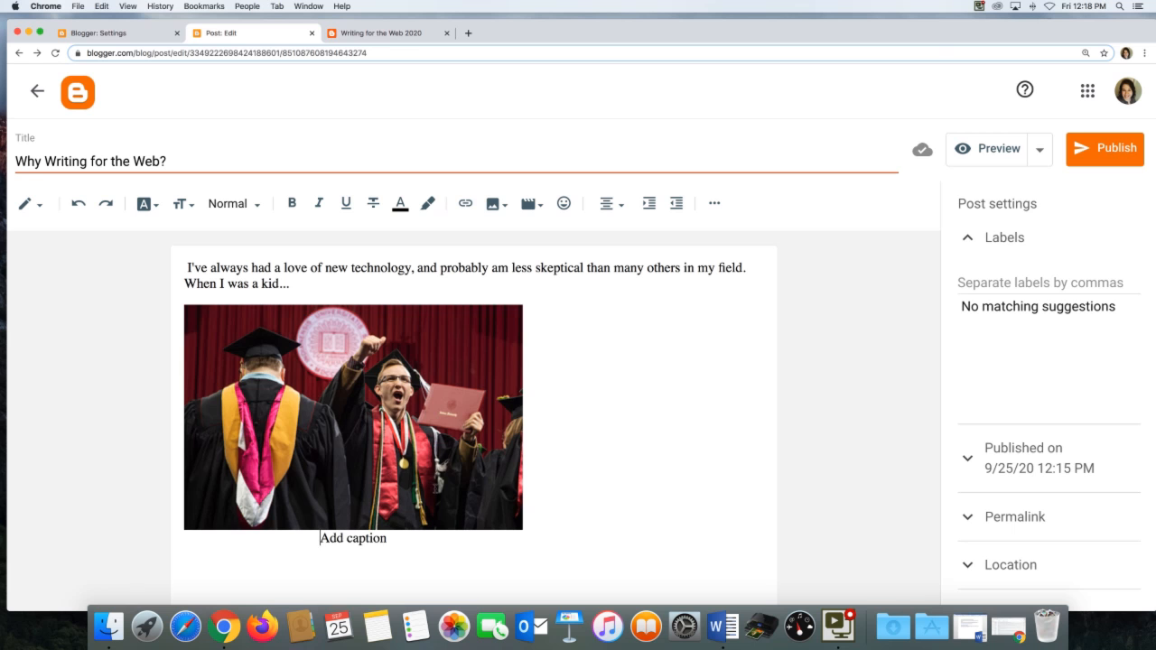
click(438, 489)
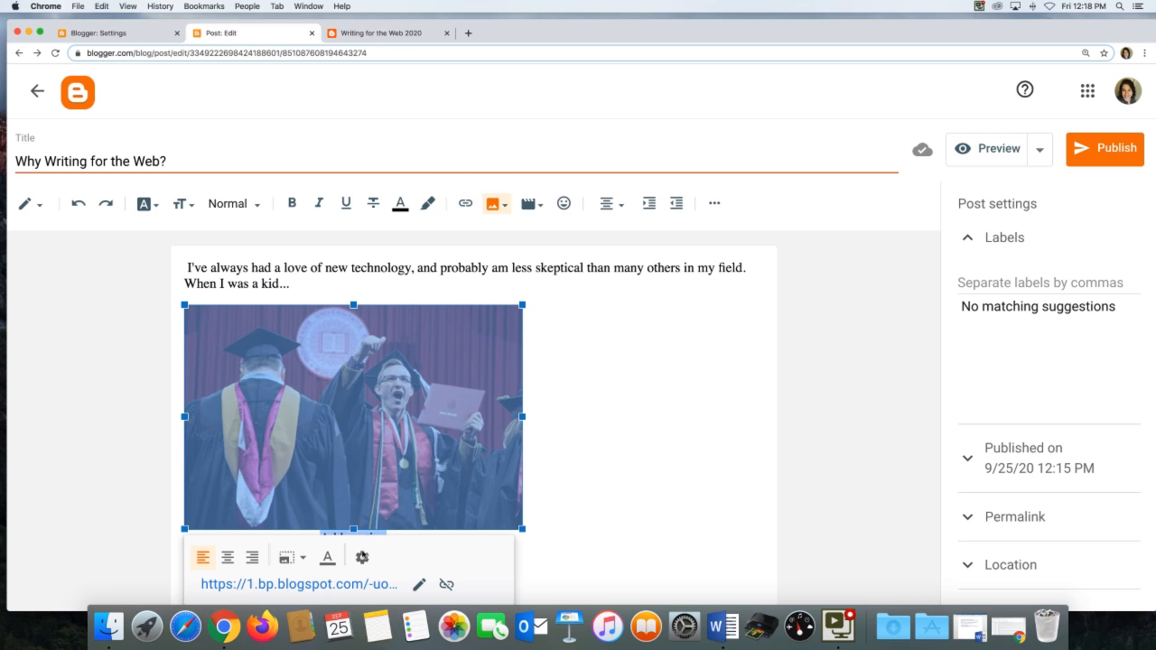
click(362, 557)
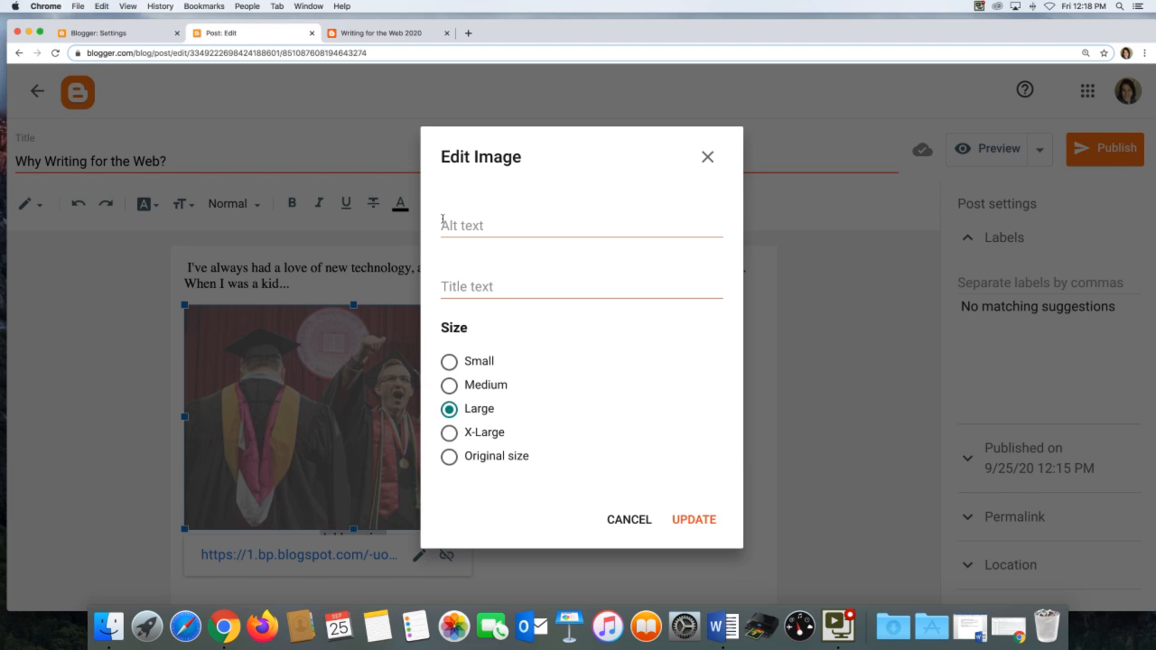
click(442, 224)
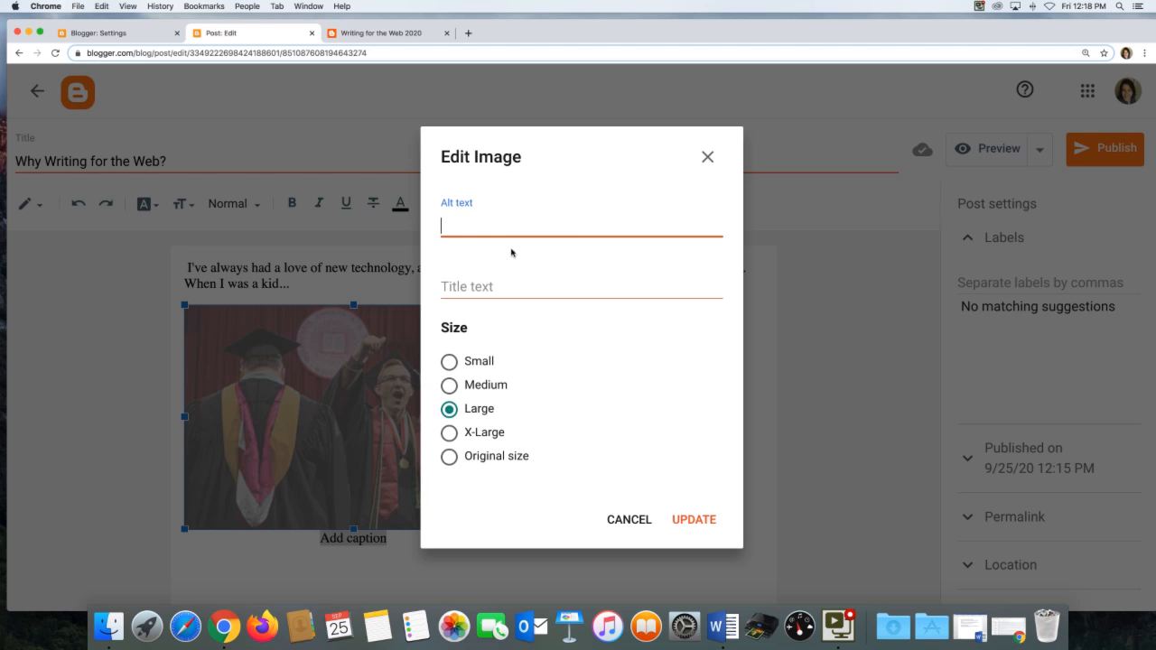
text(College students in ga)
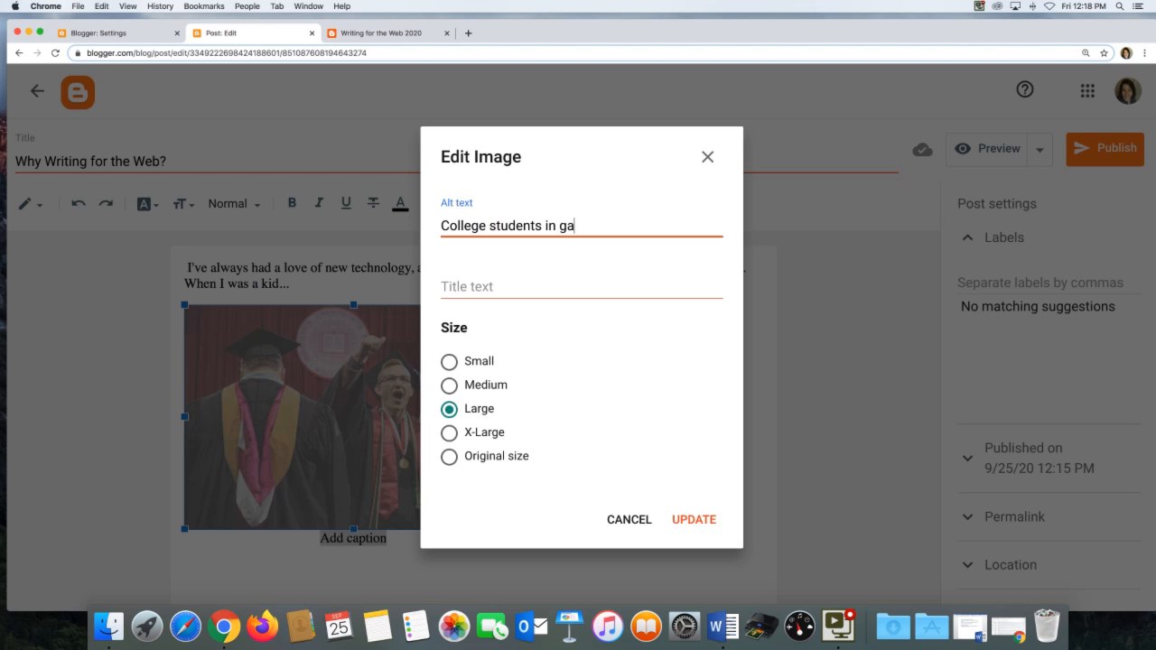
key(BackSpace)
text(raduation robes)
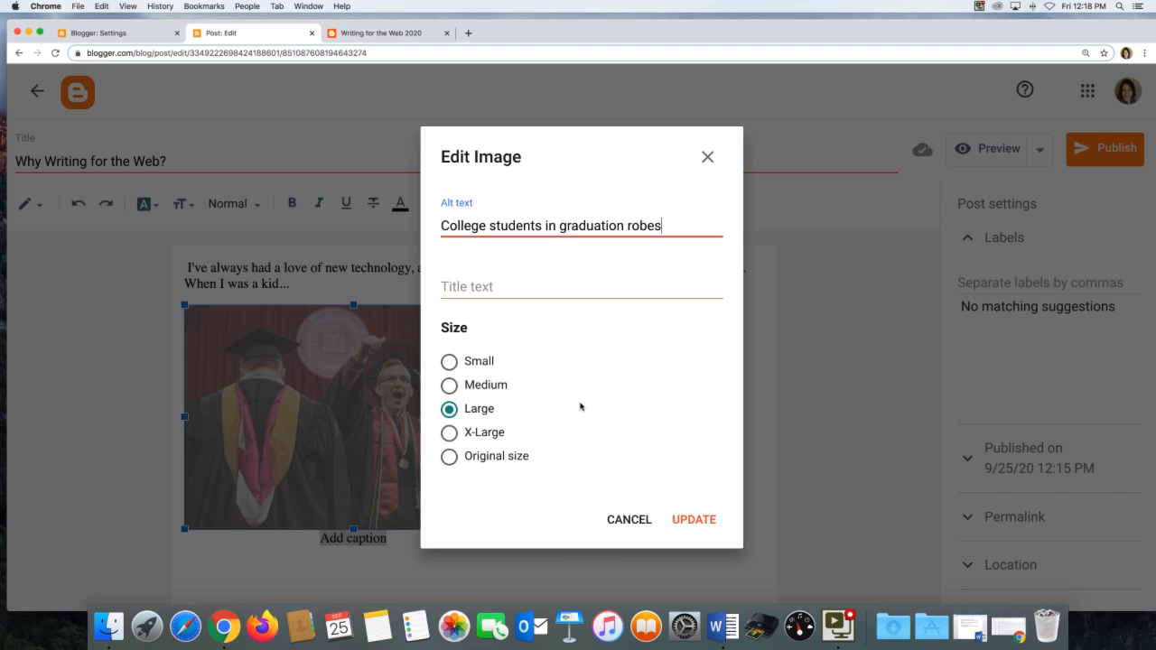
click(680, 520)
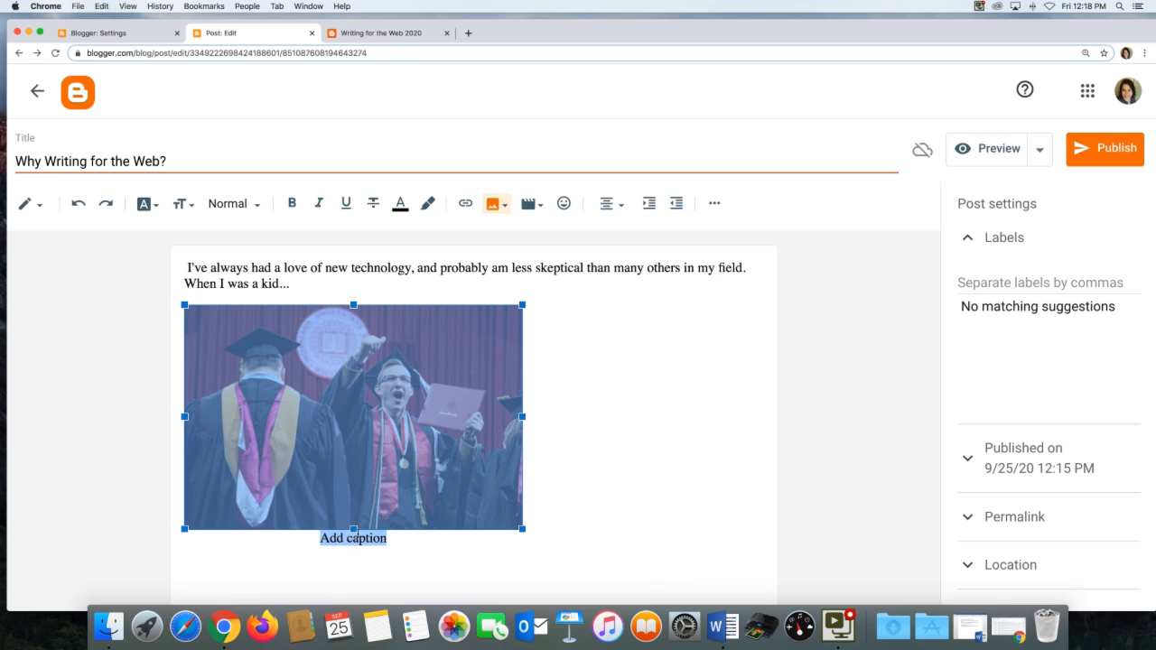
Replace the image caption placeholder with "Image Credit: IU South Bend".
drag(386, 537, 318, 535)
text(Image )
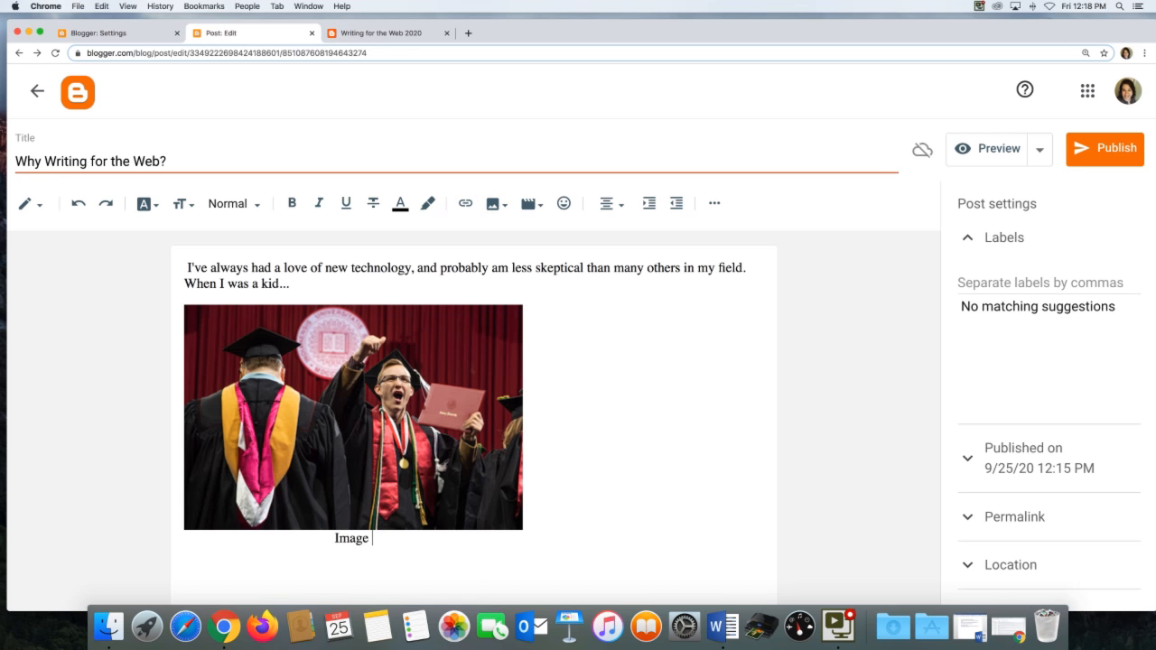
text(Credit: IU)
key(BackSpace)
key(BackSpace)
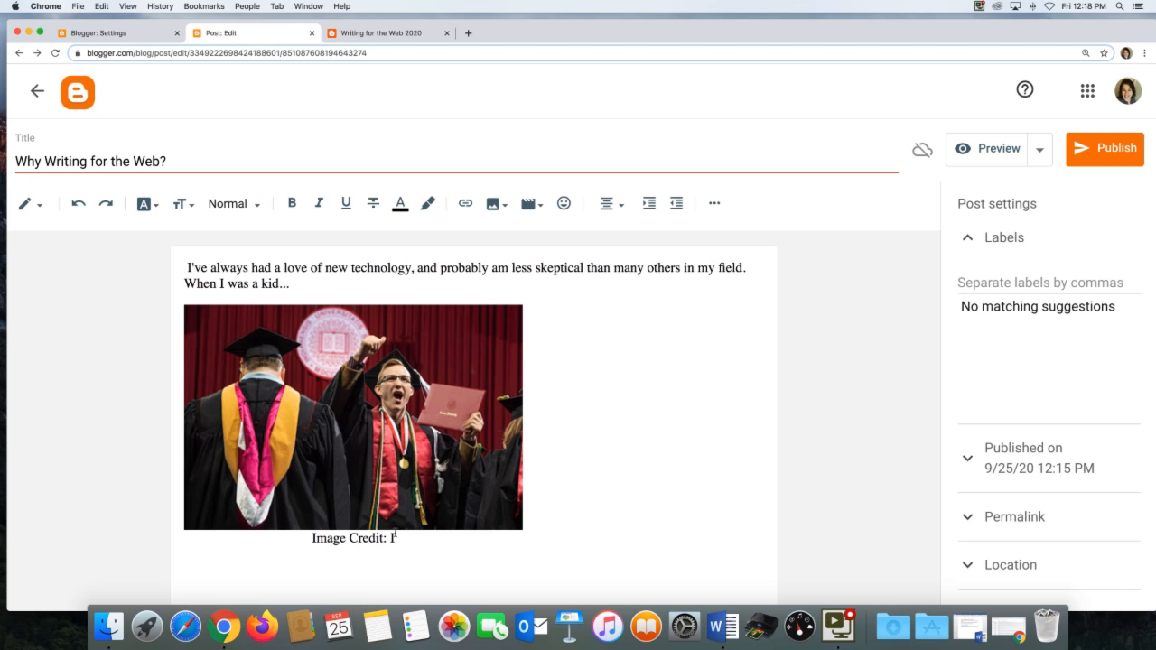
text(U South Bend)
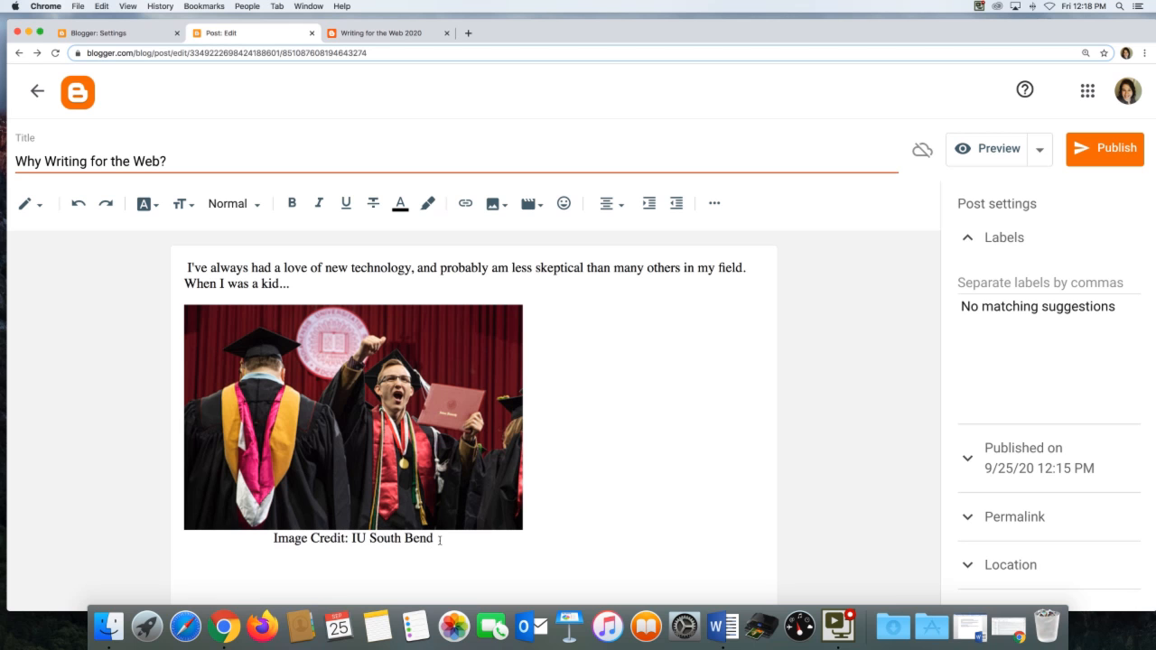
Align the caption line to the left.
drag(435, 540, 351, 535)
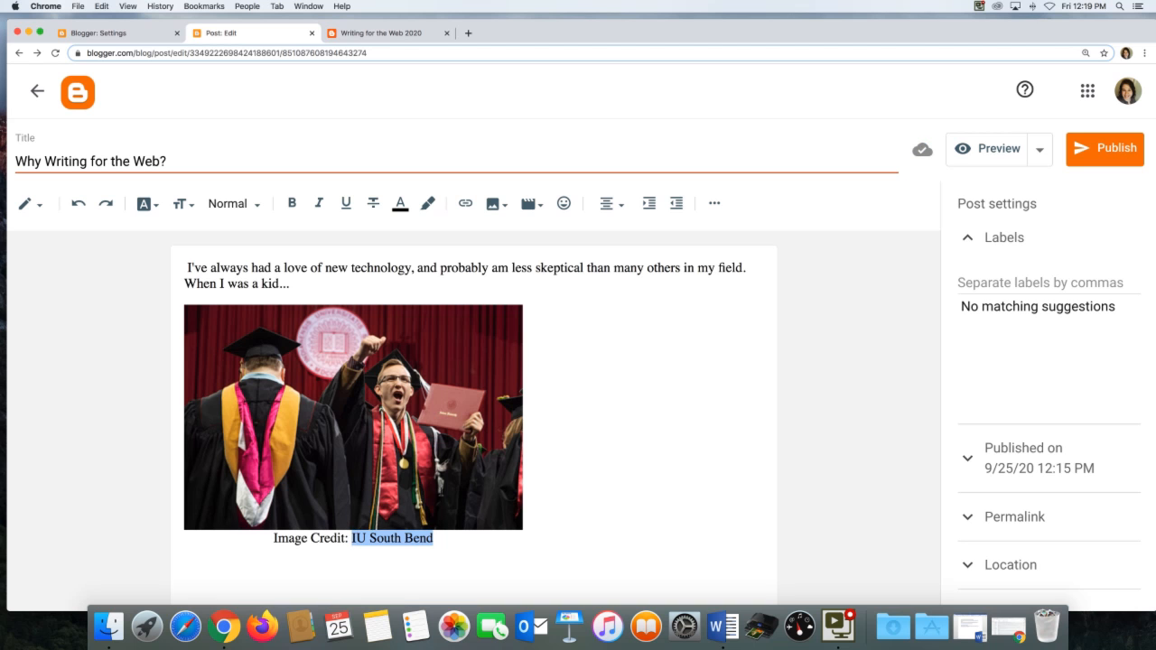
click(273, 538)
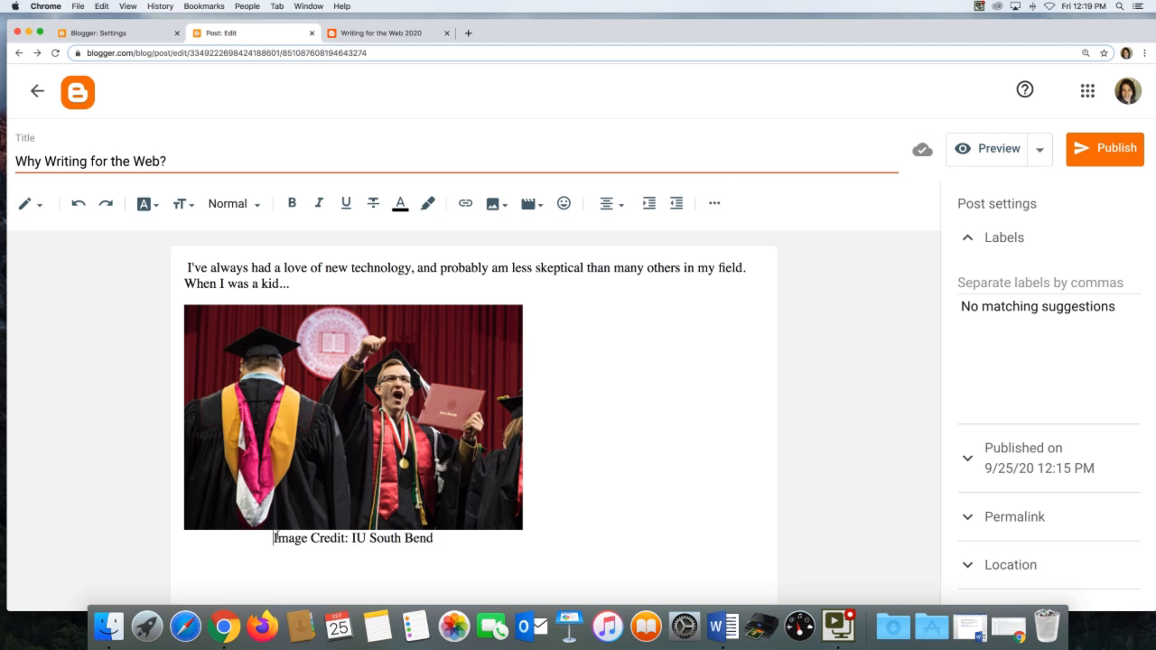
click(610, 203)
click(637, 173)
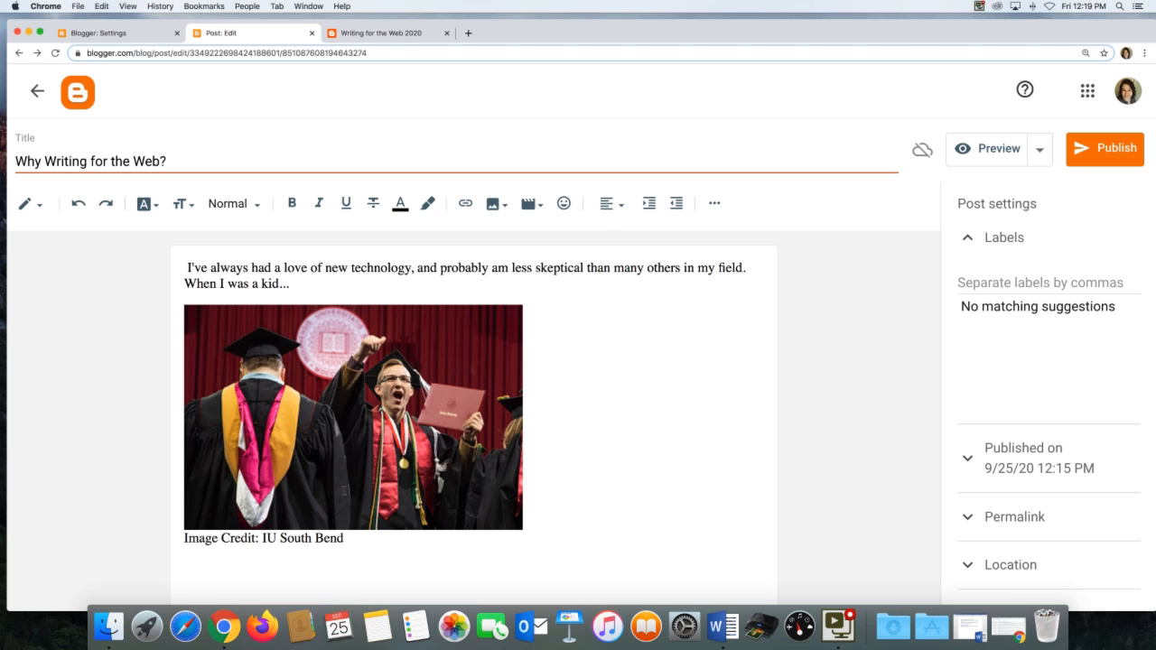
Try to turn "IU South Bend" in the caption into a link without entering an address.
drag(345, 539, 262, 538)
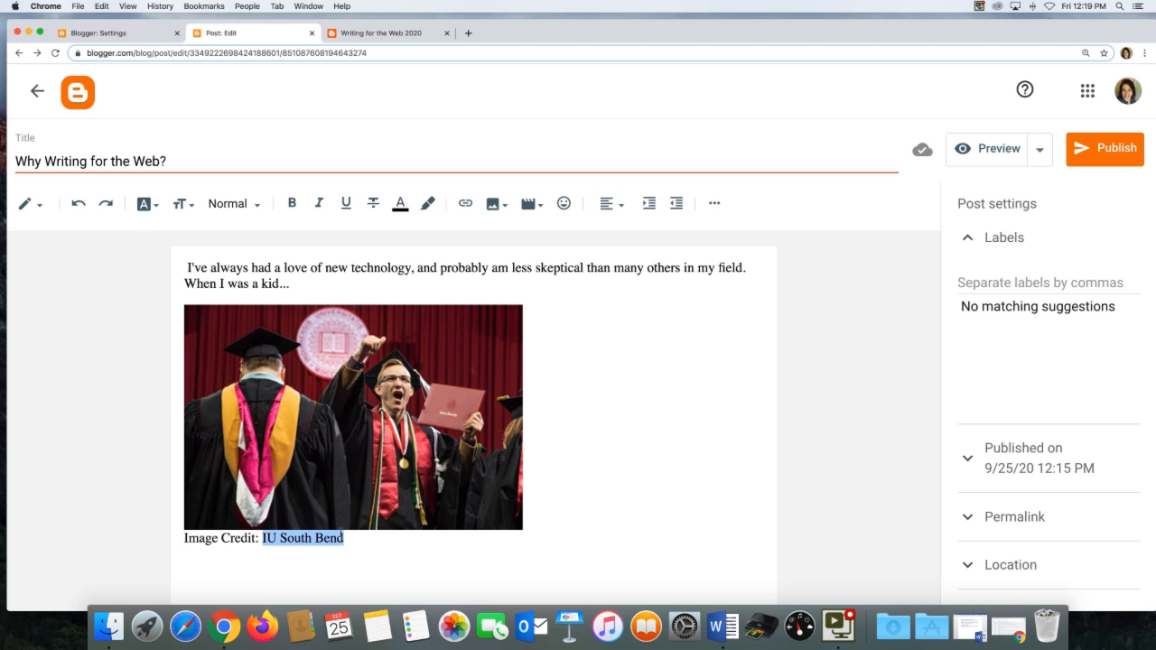
click(464, 203)
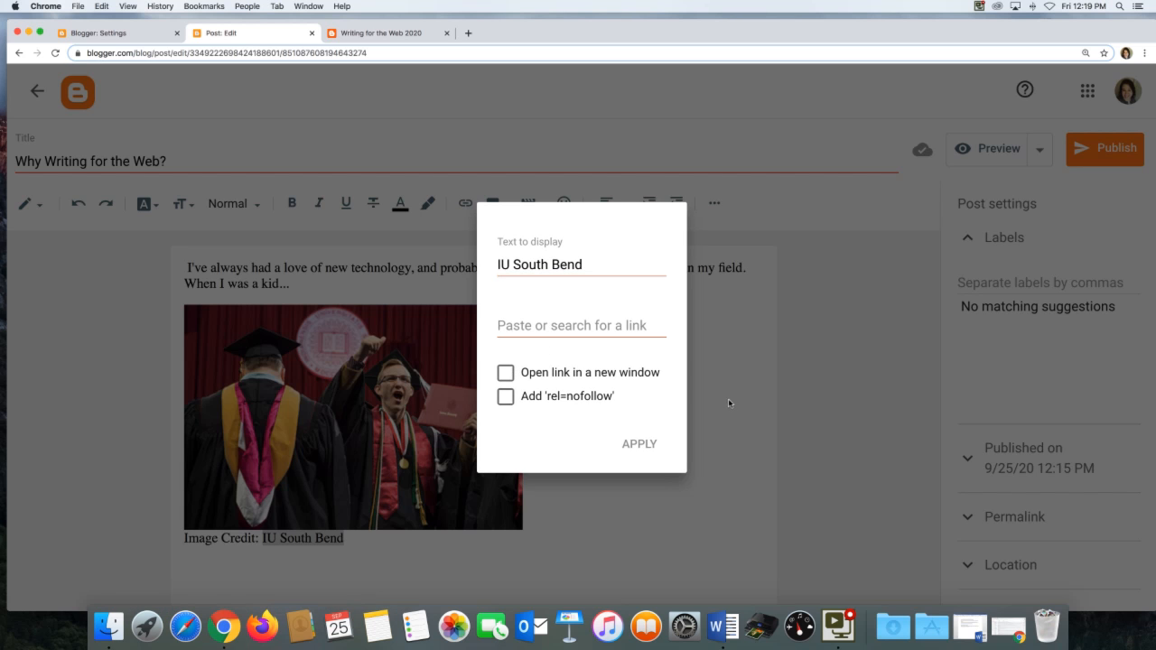
click(643, 443)
click(608, 509)
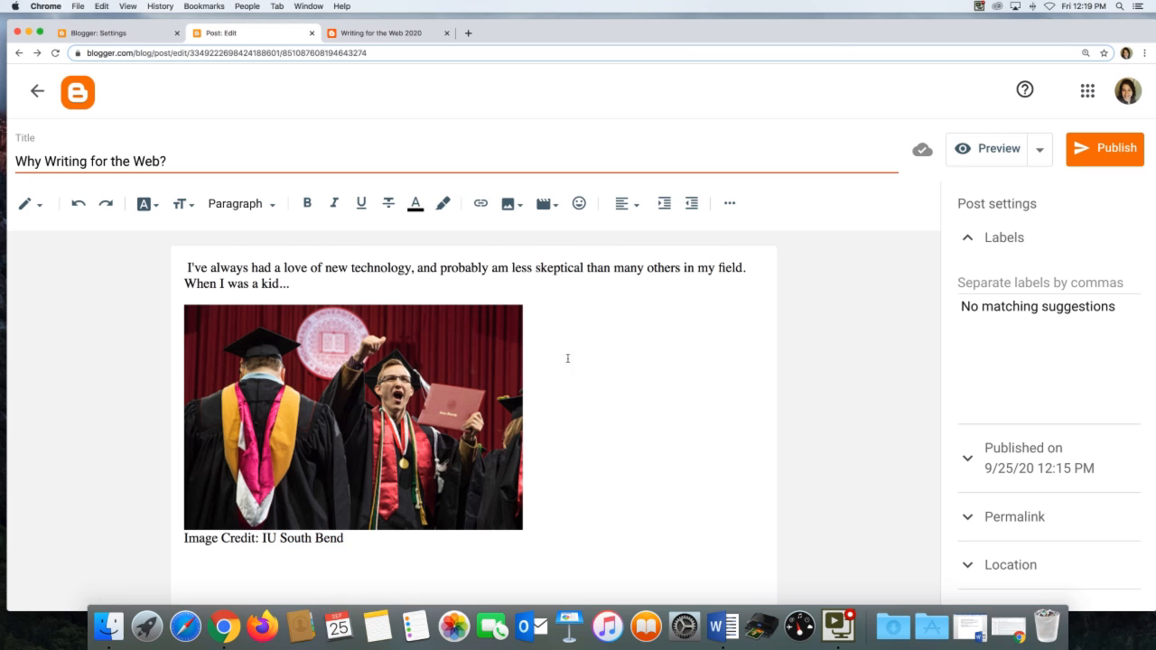
Add the labels "About this blog", "Introduction" and "Atari" to the post.
scroll(983, 334, down, 1)
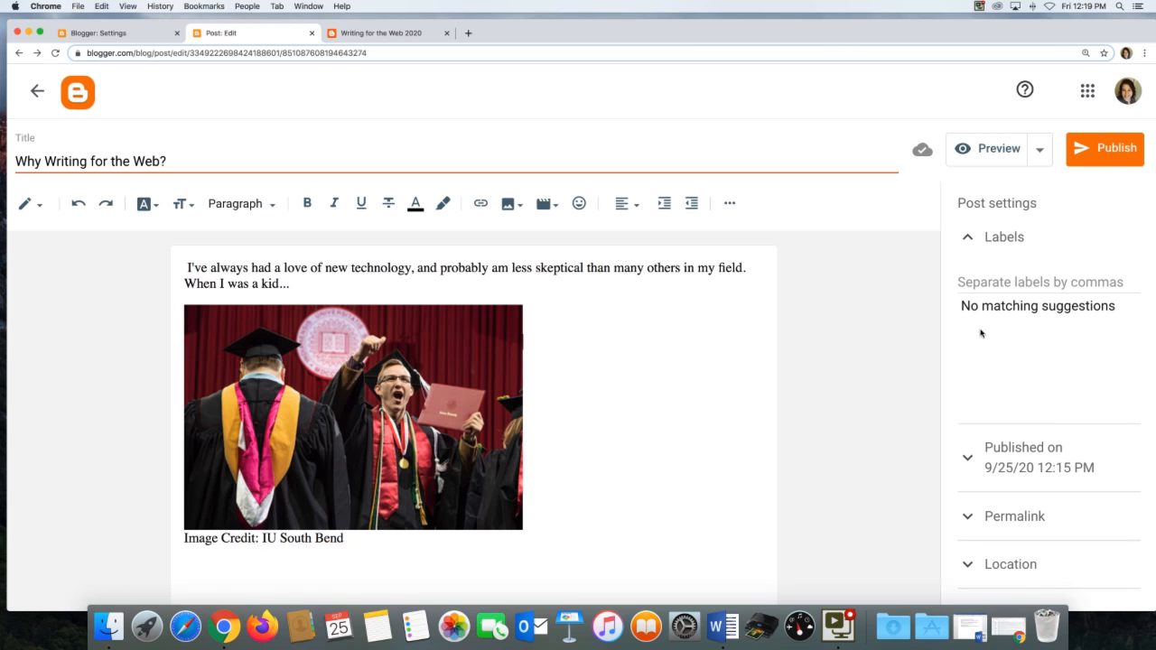
click(997, 237)
click(986, 238)
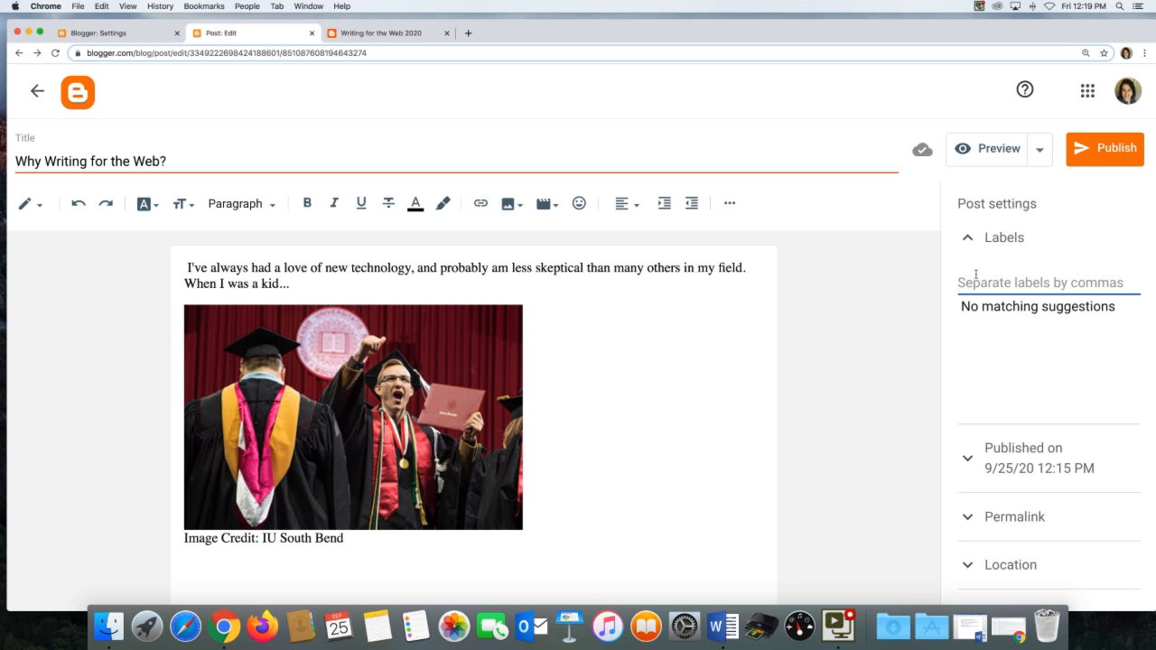
text(A)
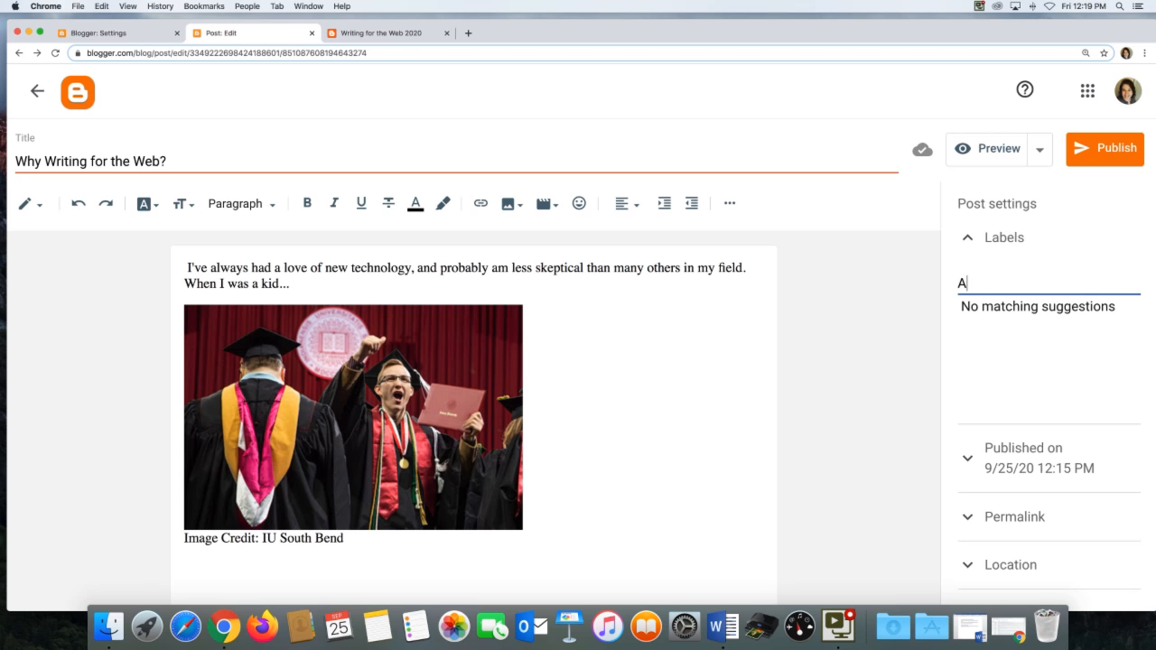
text(bout this blog)
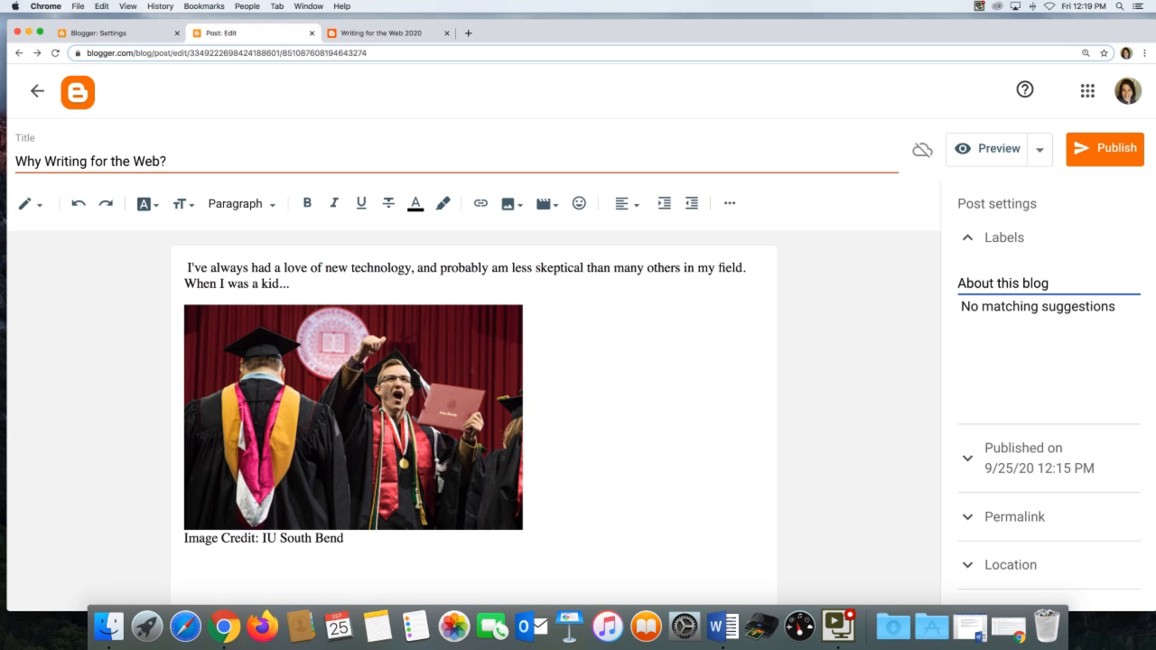
text(, Introduction,)
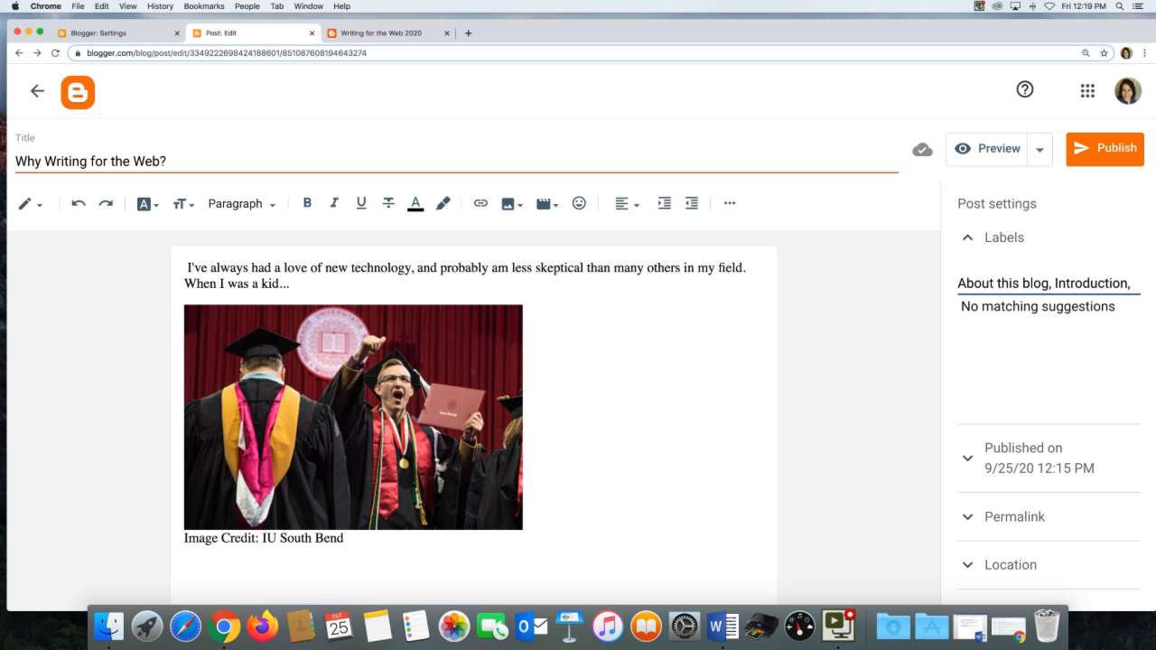
text(Atari)
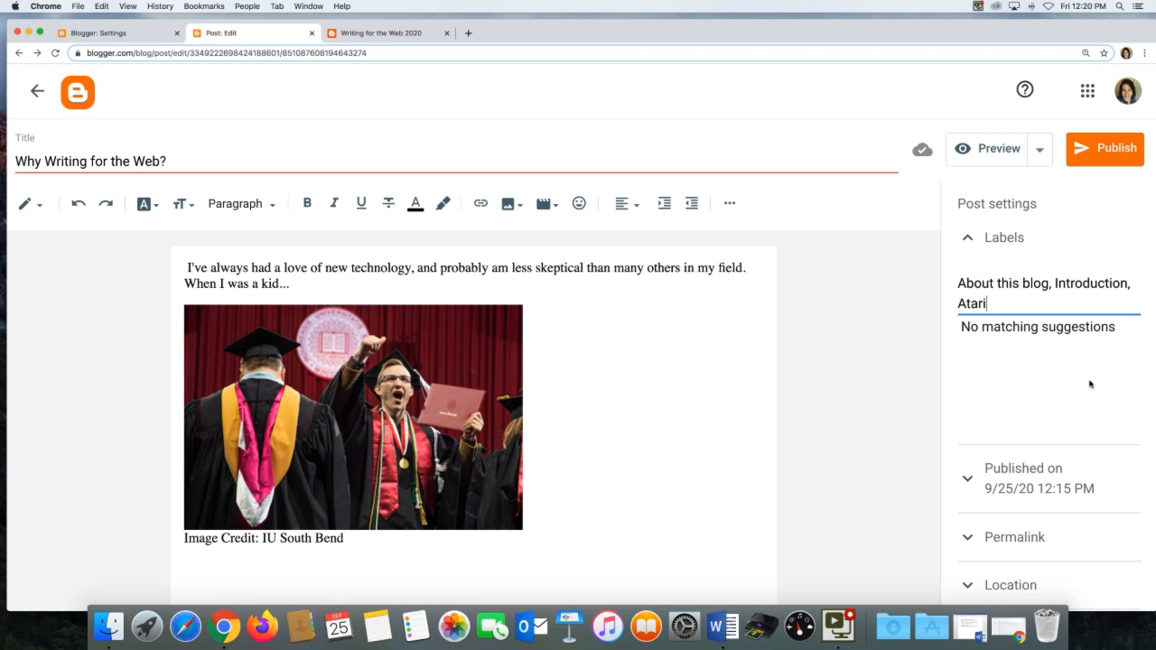
Preview the post and review its text, image, caption and labels.
scroll(1090, 384, down, 1)
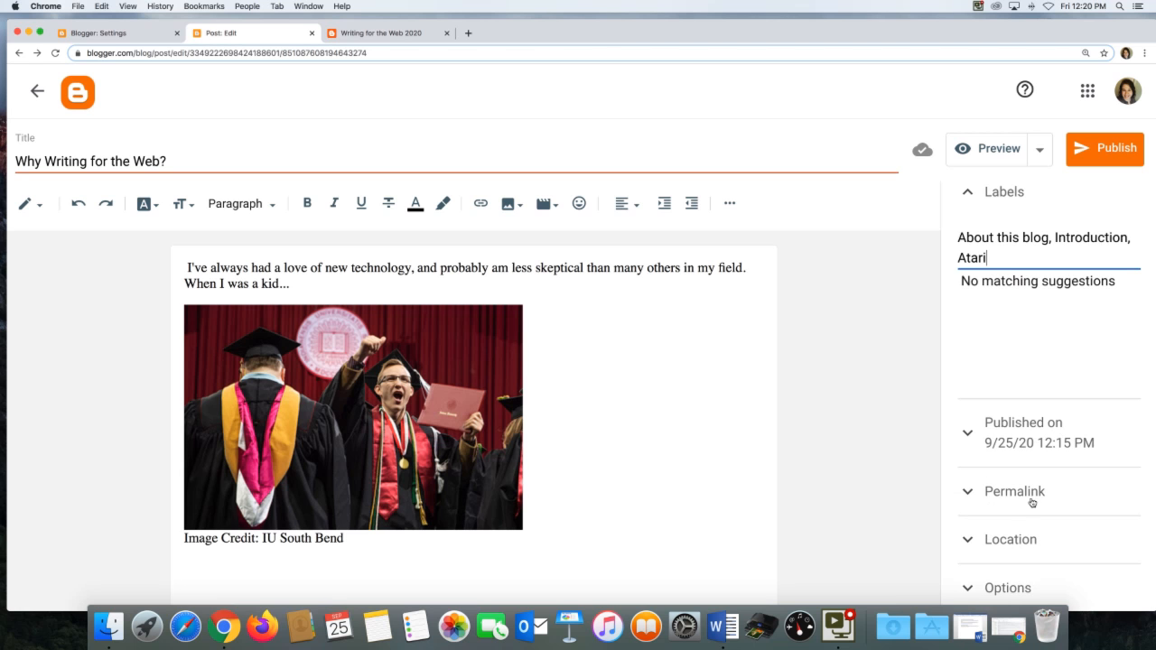
scroll(1015, 542, up, 1)
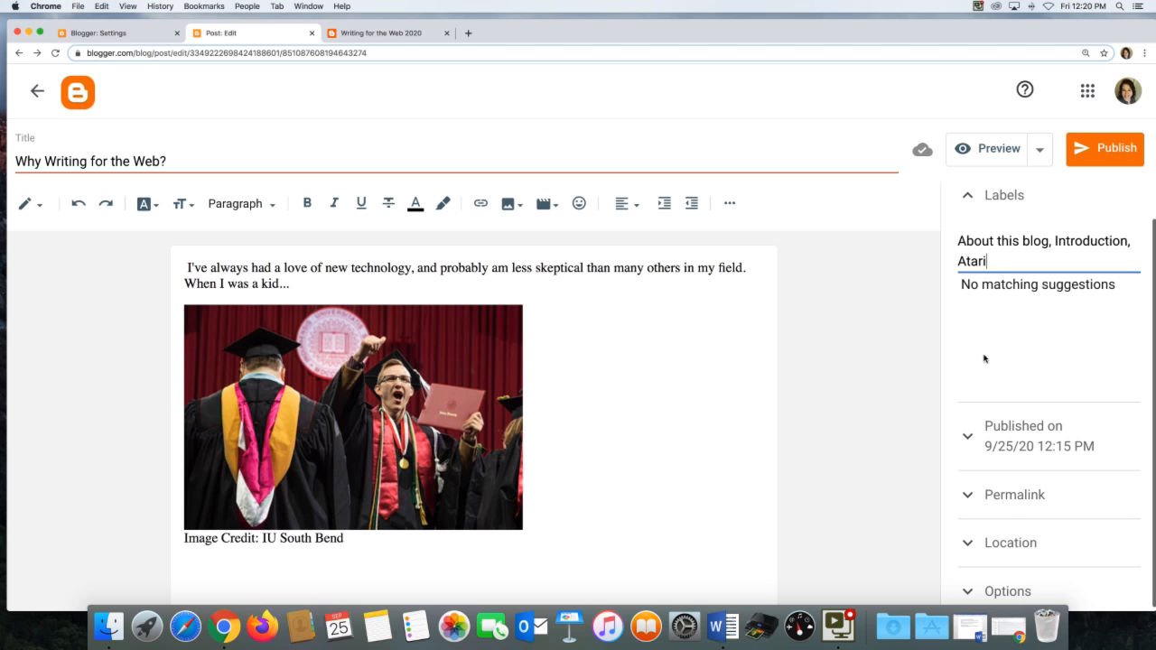
click(970, 148)
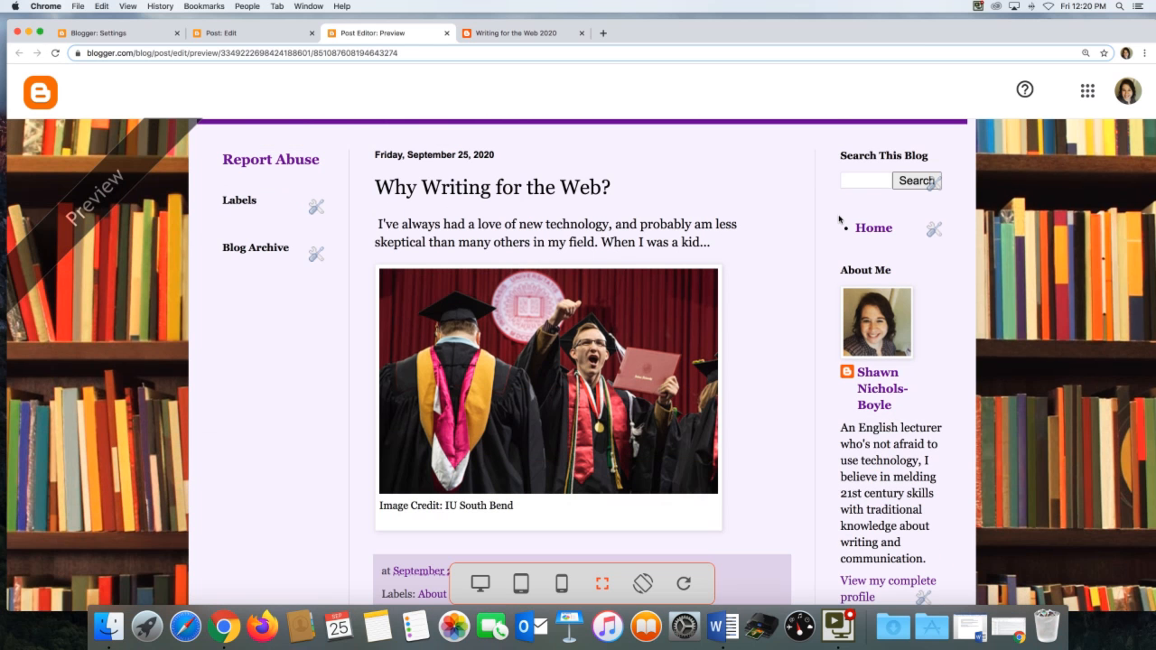
scroll(839, 220, down, 2)
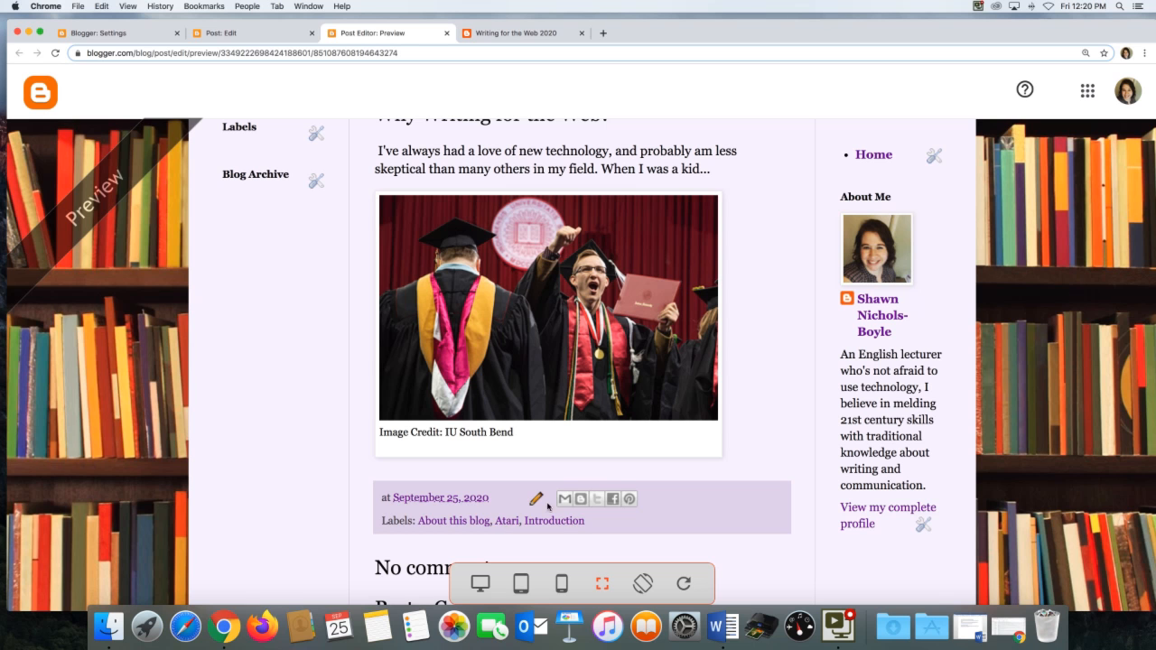
scroll(578, 426, up, 4)
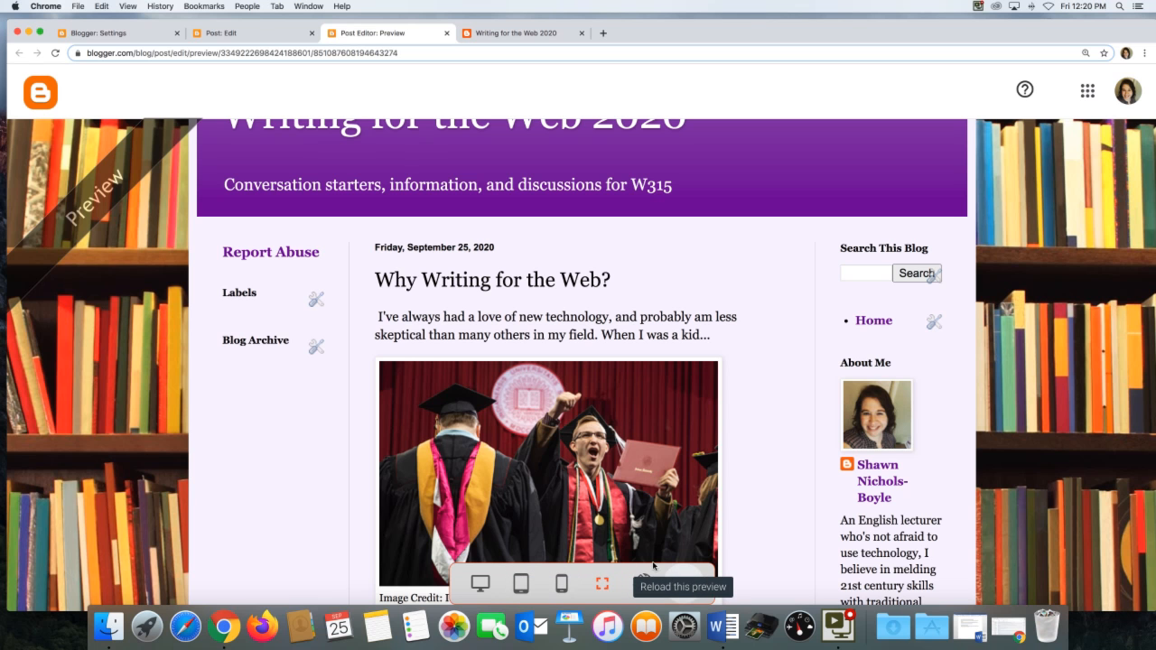
Return to the post editor and publish the post, confirming the publication.
click(259, 31)
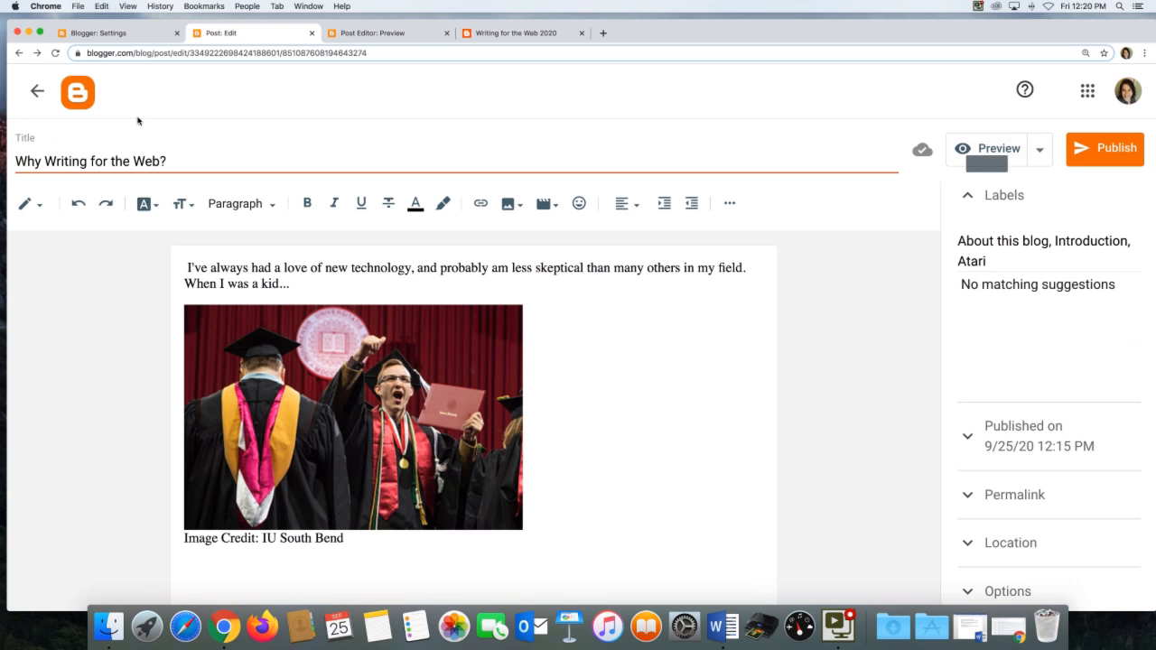
click(1098, 152)
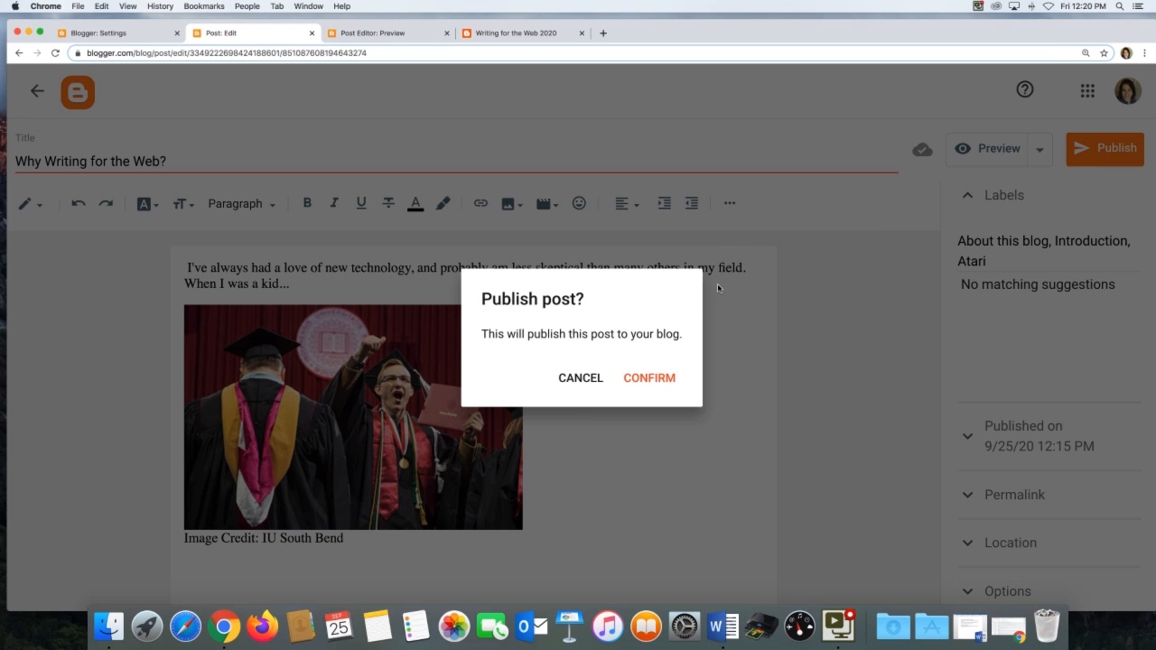
click(644, 374)
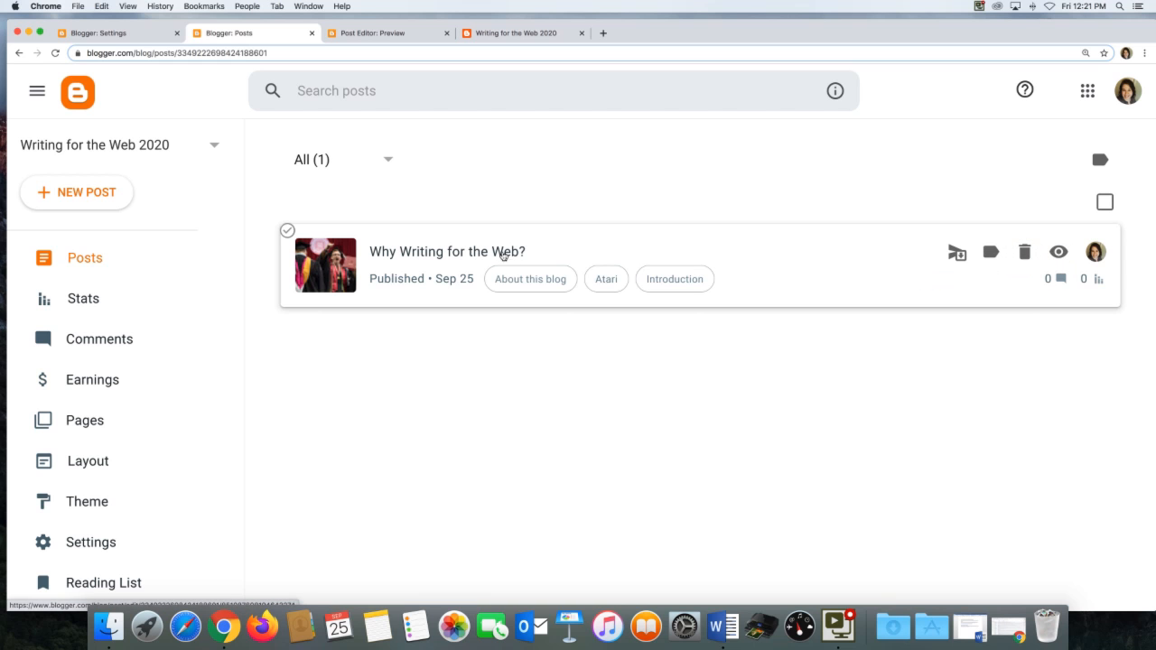
Reopen the published post in the editor and go back to the posts list.
click(500, 253)
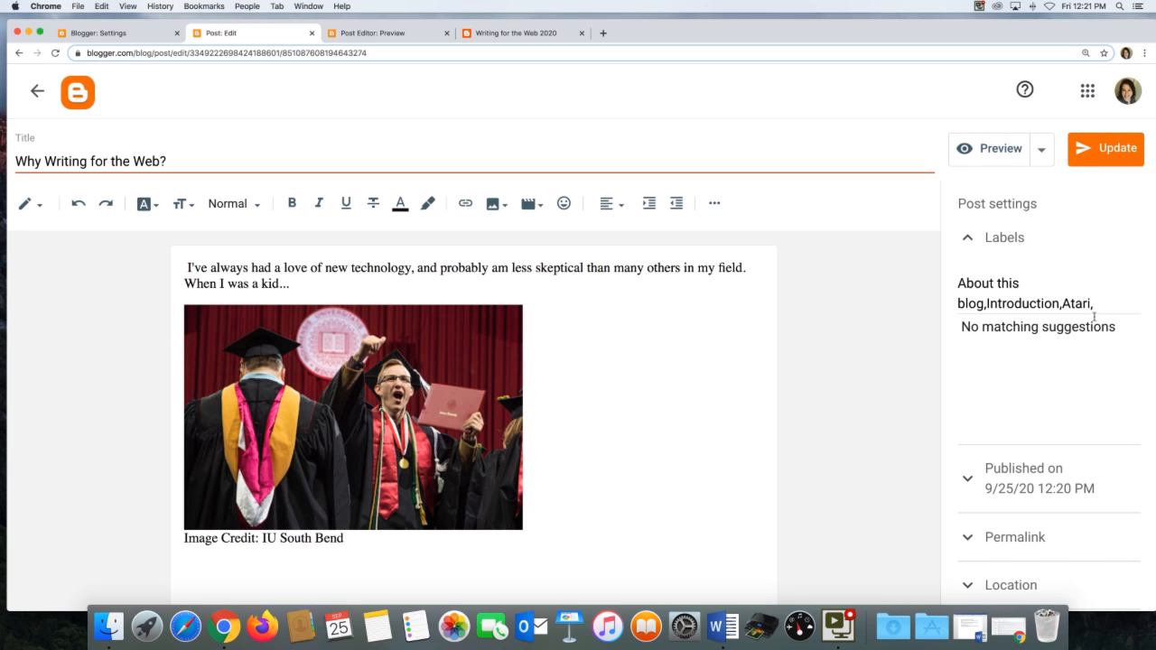
click(37, 91)
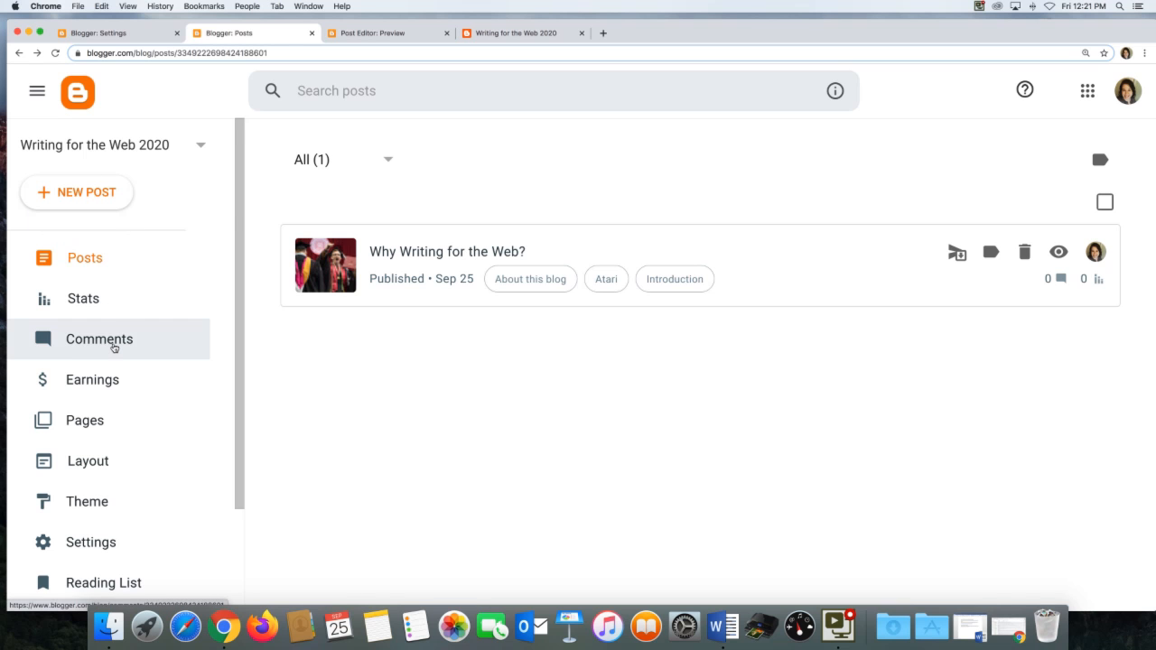
Open the blog settings and set reader access to Custom readers.
scroll(114, 346, down, 3)
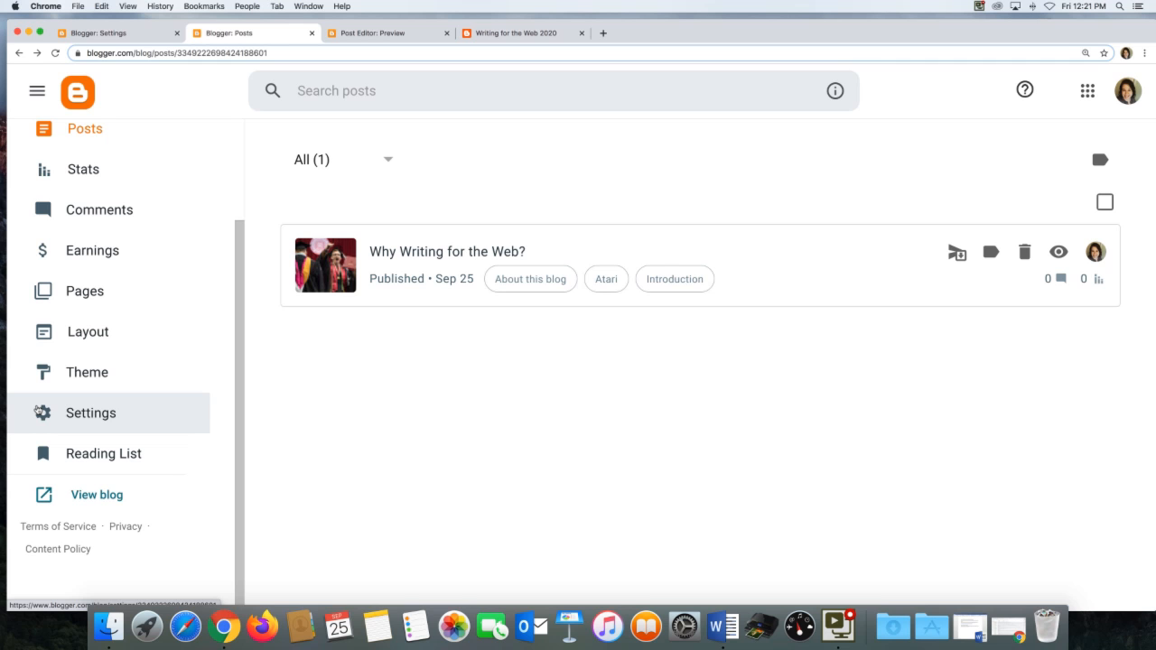
click(41, 413)
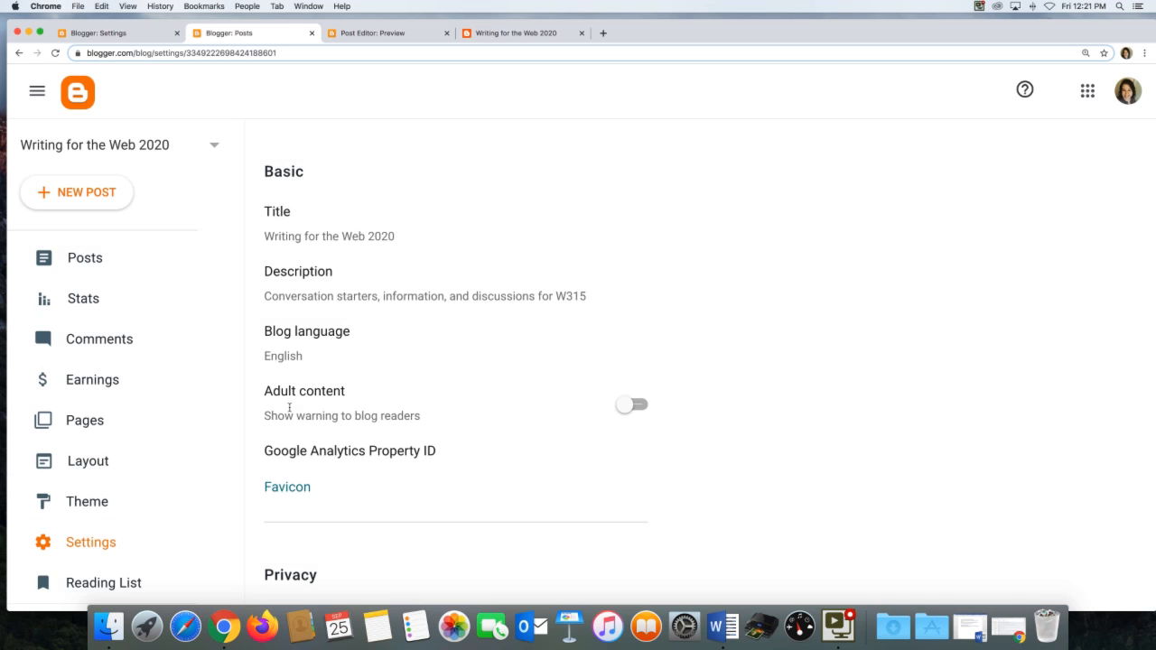
scroll(353, 408, down, 15)
scroll(354, 408, up, 8)
scroll(356, 408, up, 5)
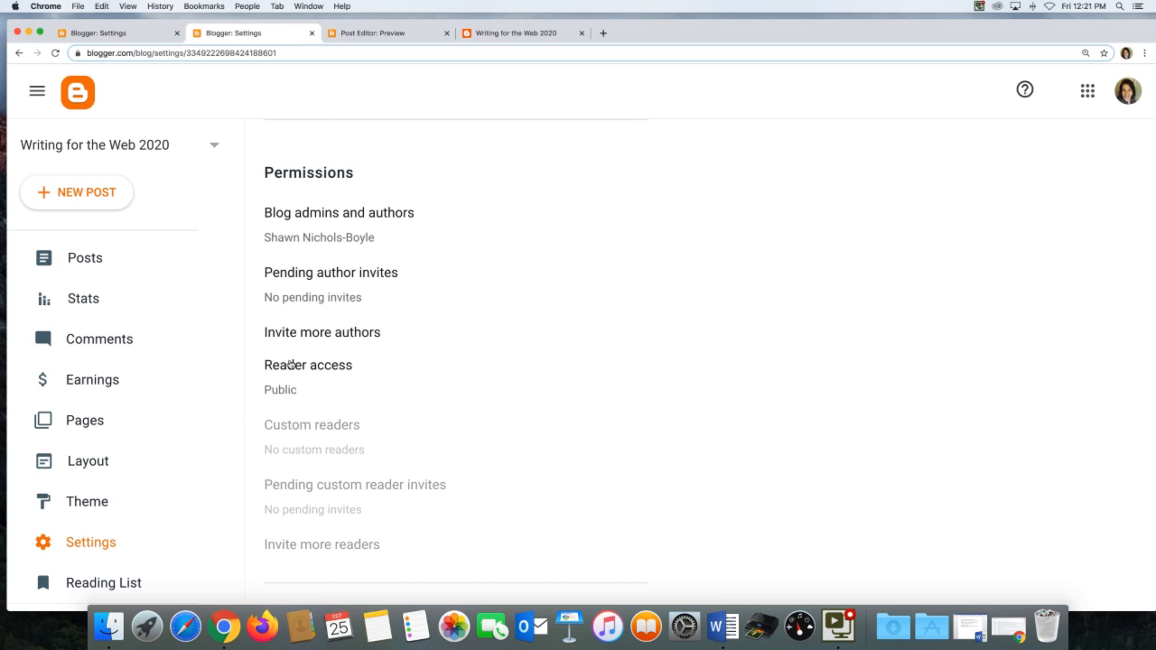
click(291, 365)
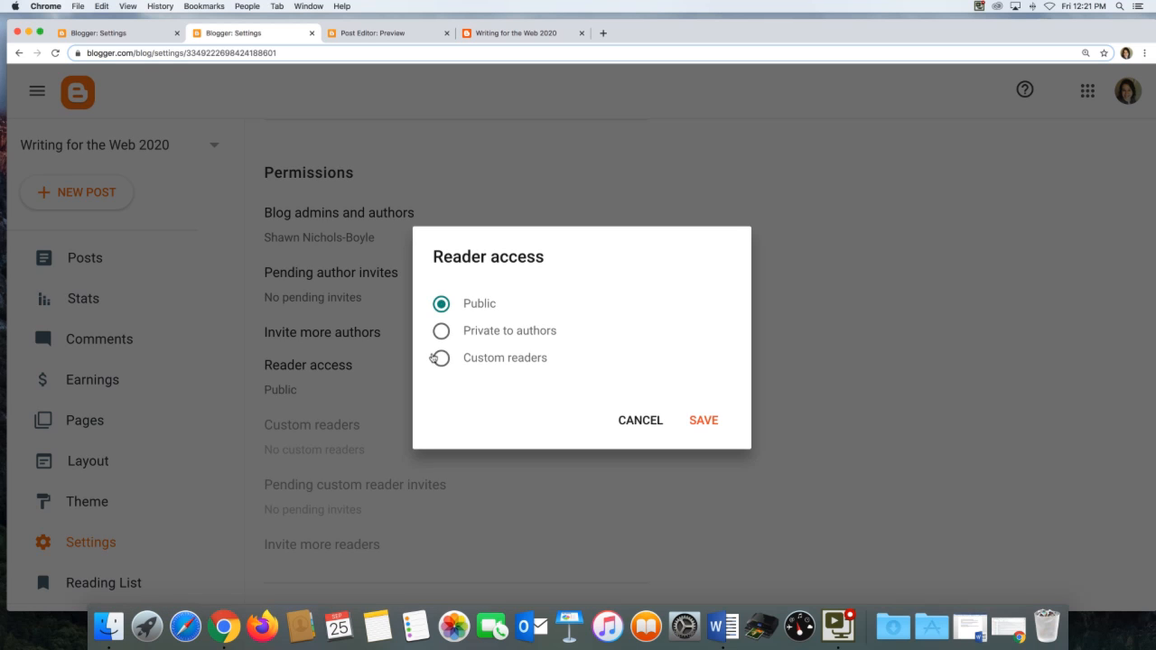
click(435, 358)
scroll(424, 436, down, 2)
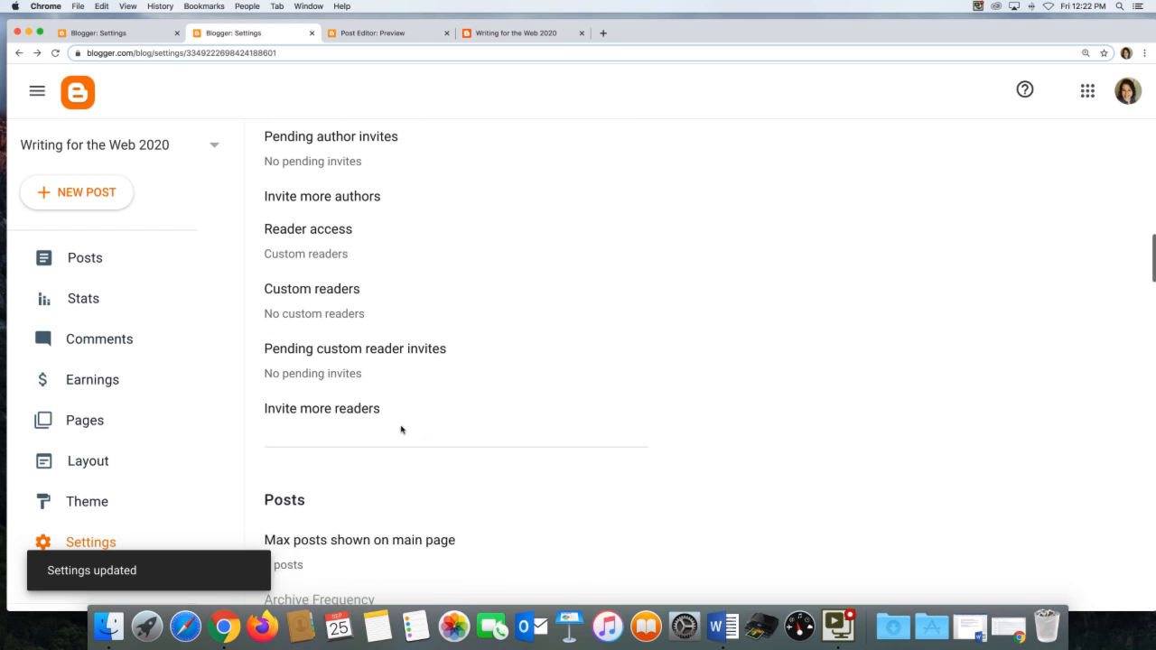
scroll(340, 391, down, 1)
click(342, 396)
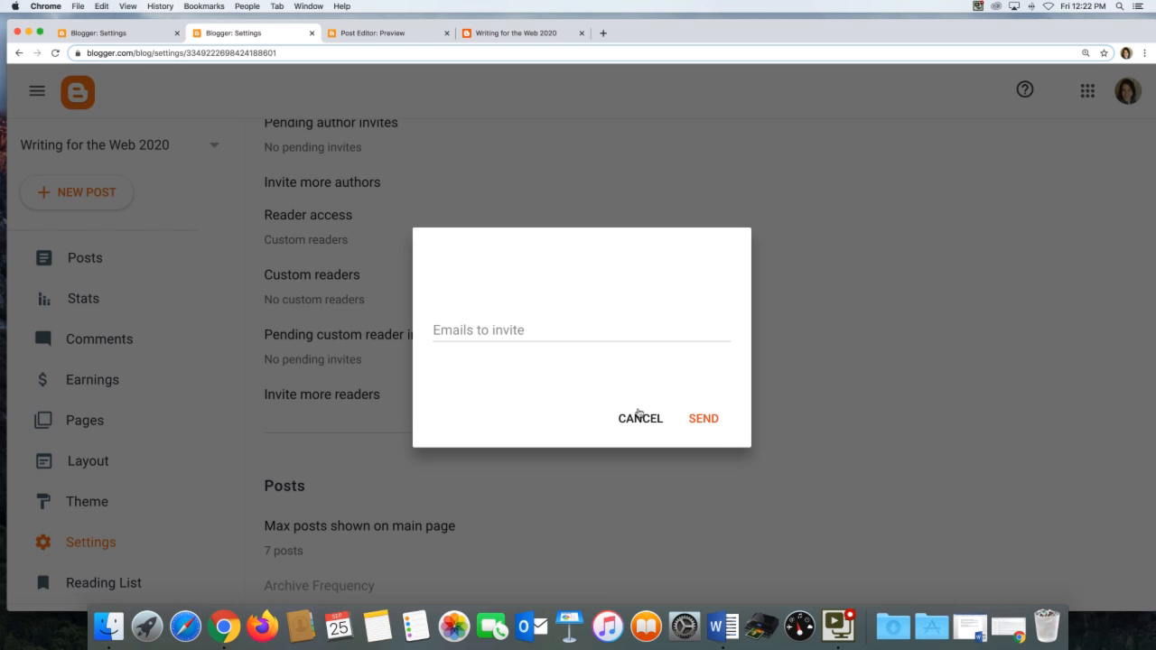
click(639, 419)
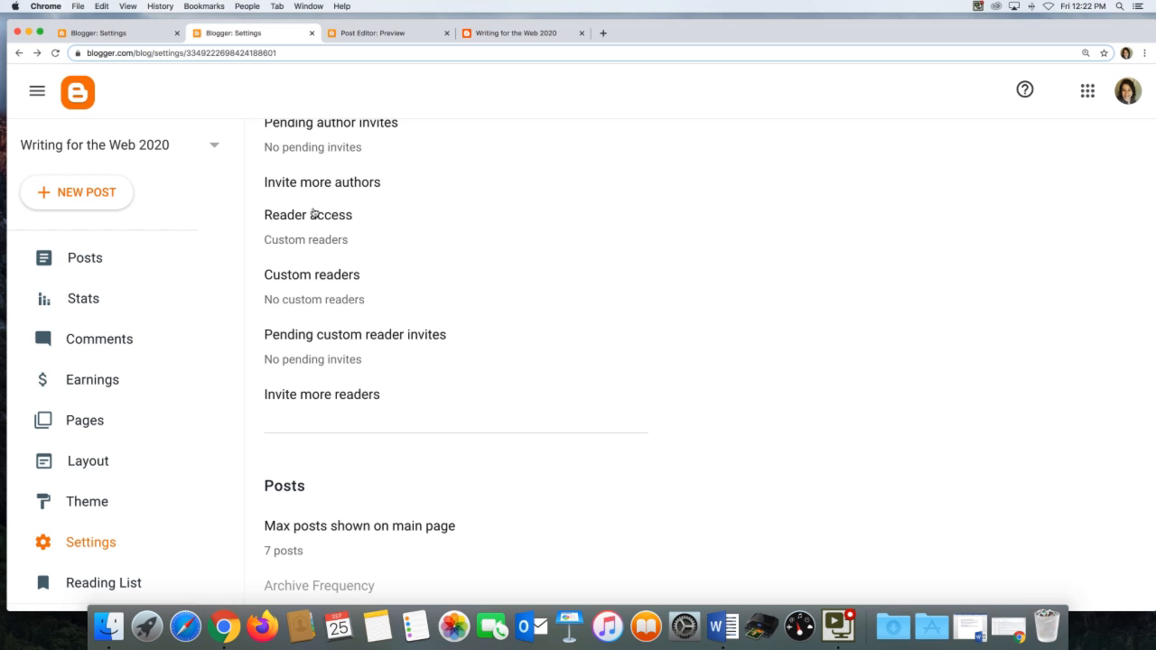